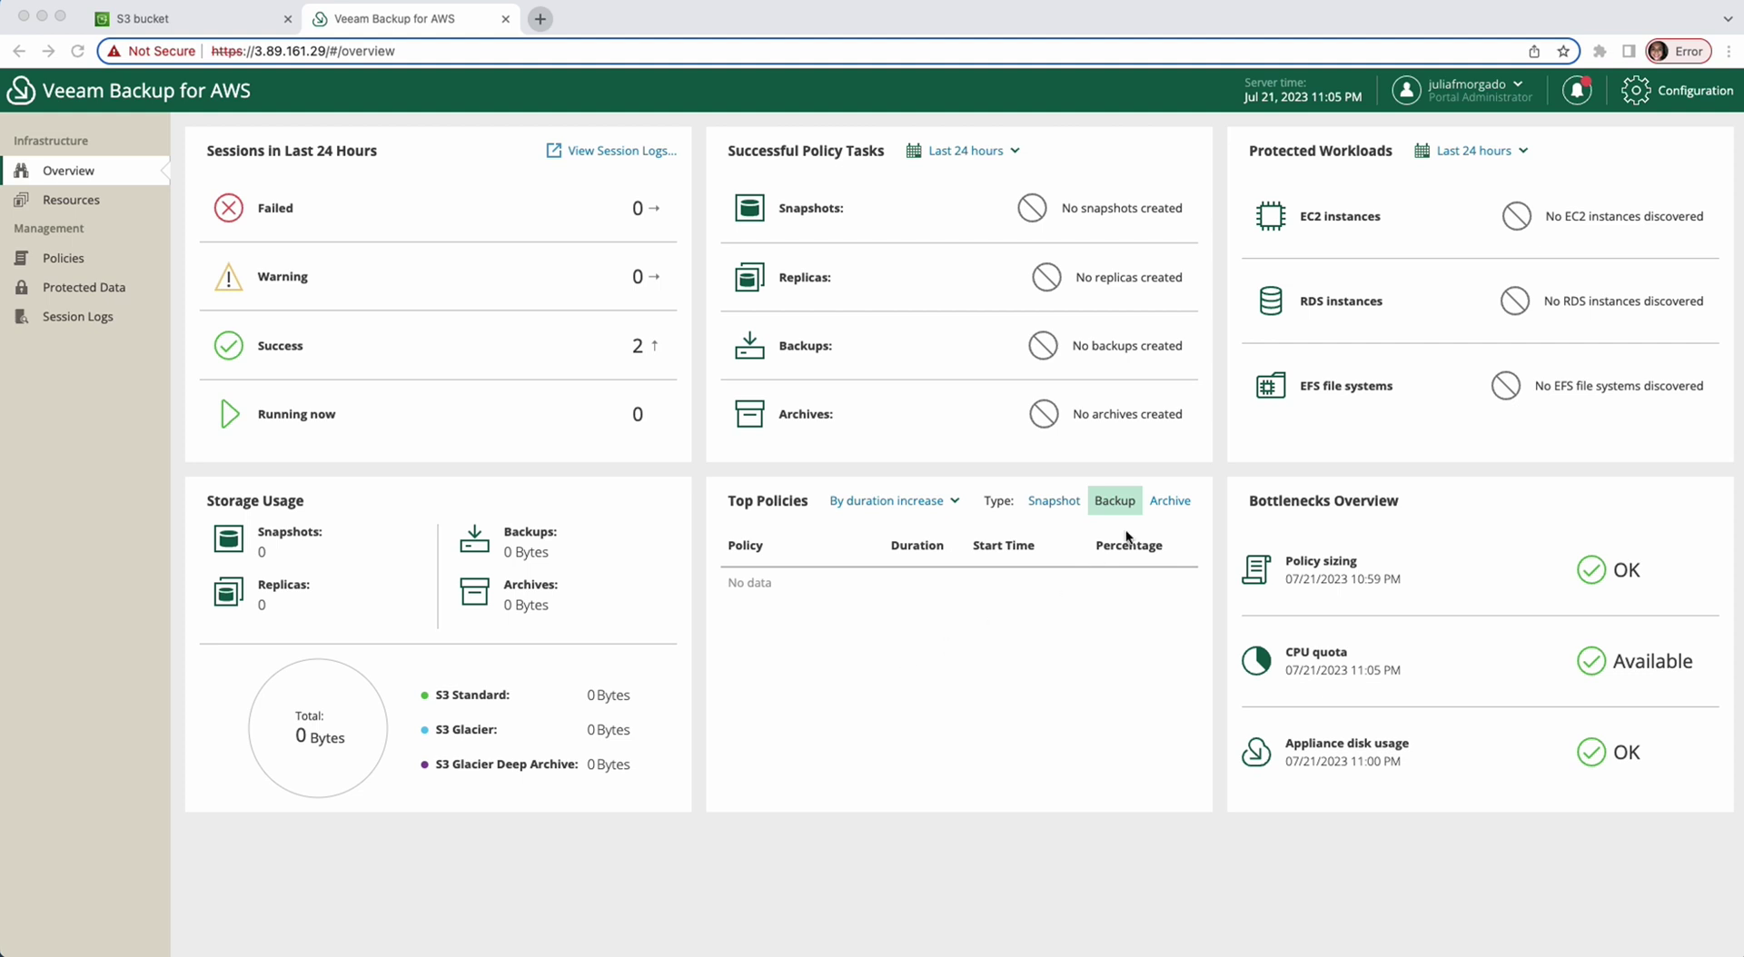
# Open Configuration and go to the IAM Roles list, which holds the Default Backup Restore role
pyautogui.click(1663, 98)
pyautogui.click(1663, 98)
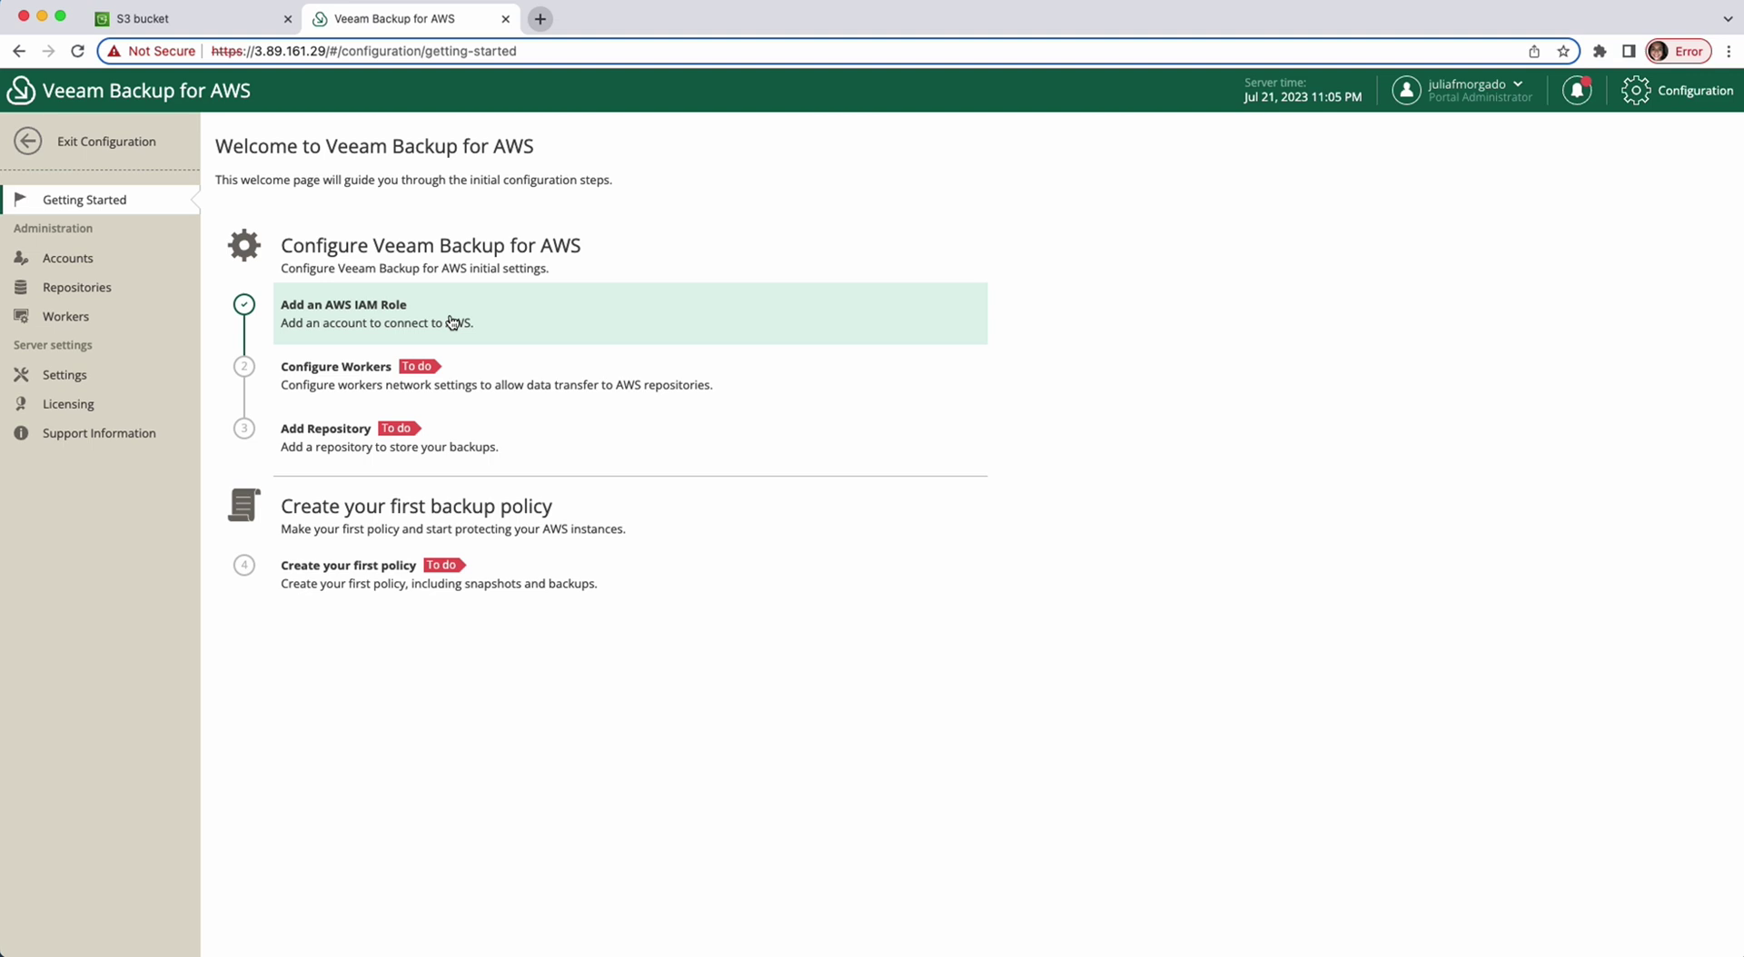
pyautogui.click(451, 322)
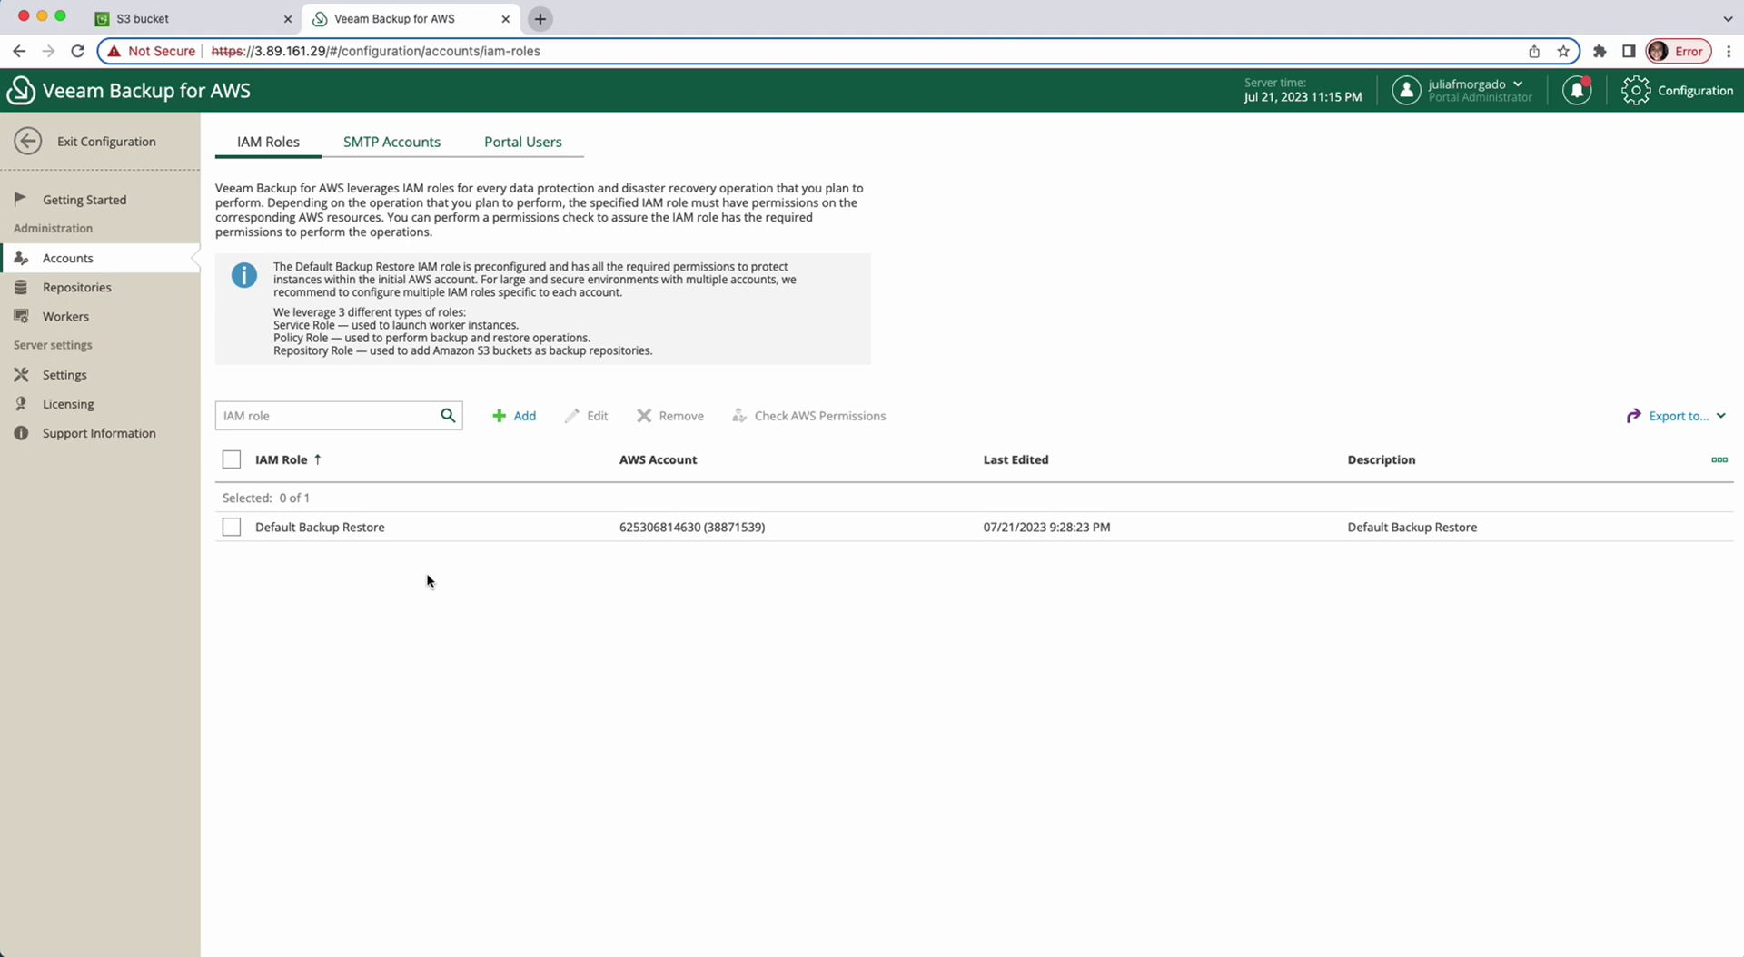
# Return to Getting Started and open the Workers network page
pyautogui.click(87, 198)
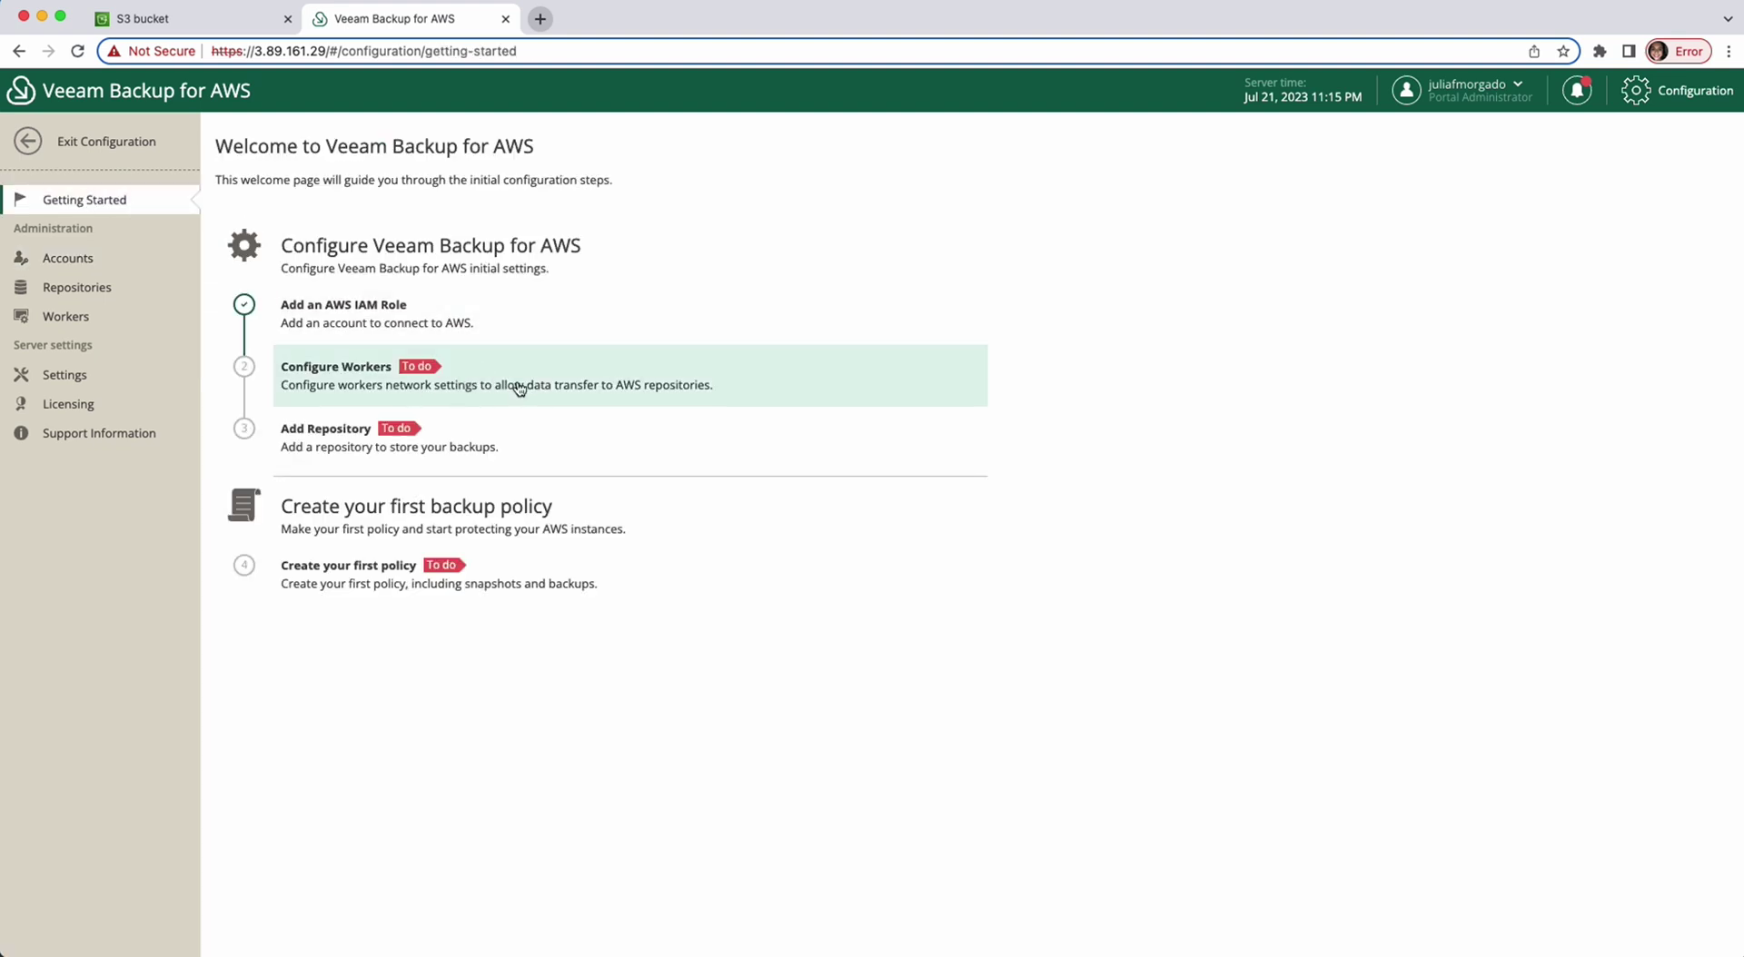
pyautogui.click(519, 388)
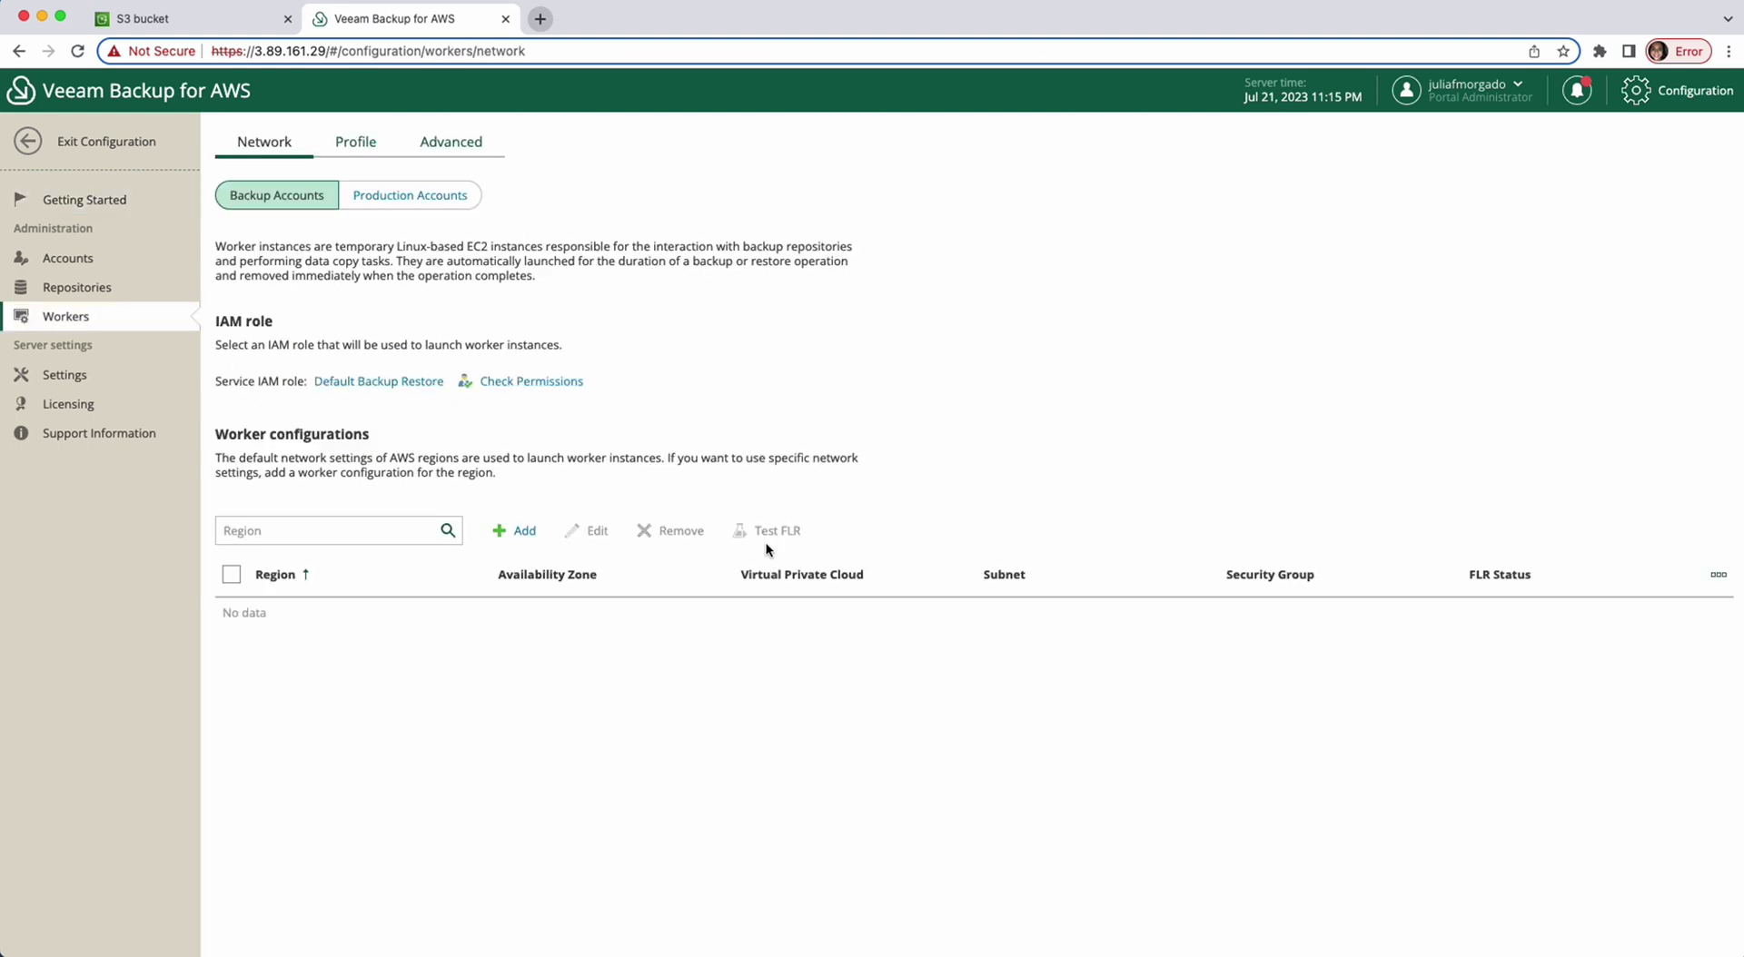
# Add a worker configuration in region US East (N. Virginia), availability zone us-east-1a
pyautogui.click(524, 531)
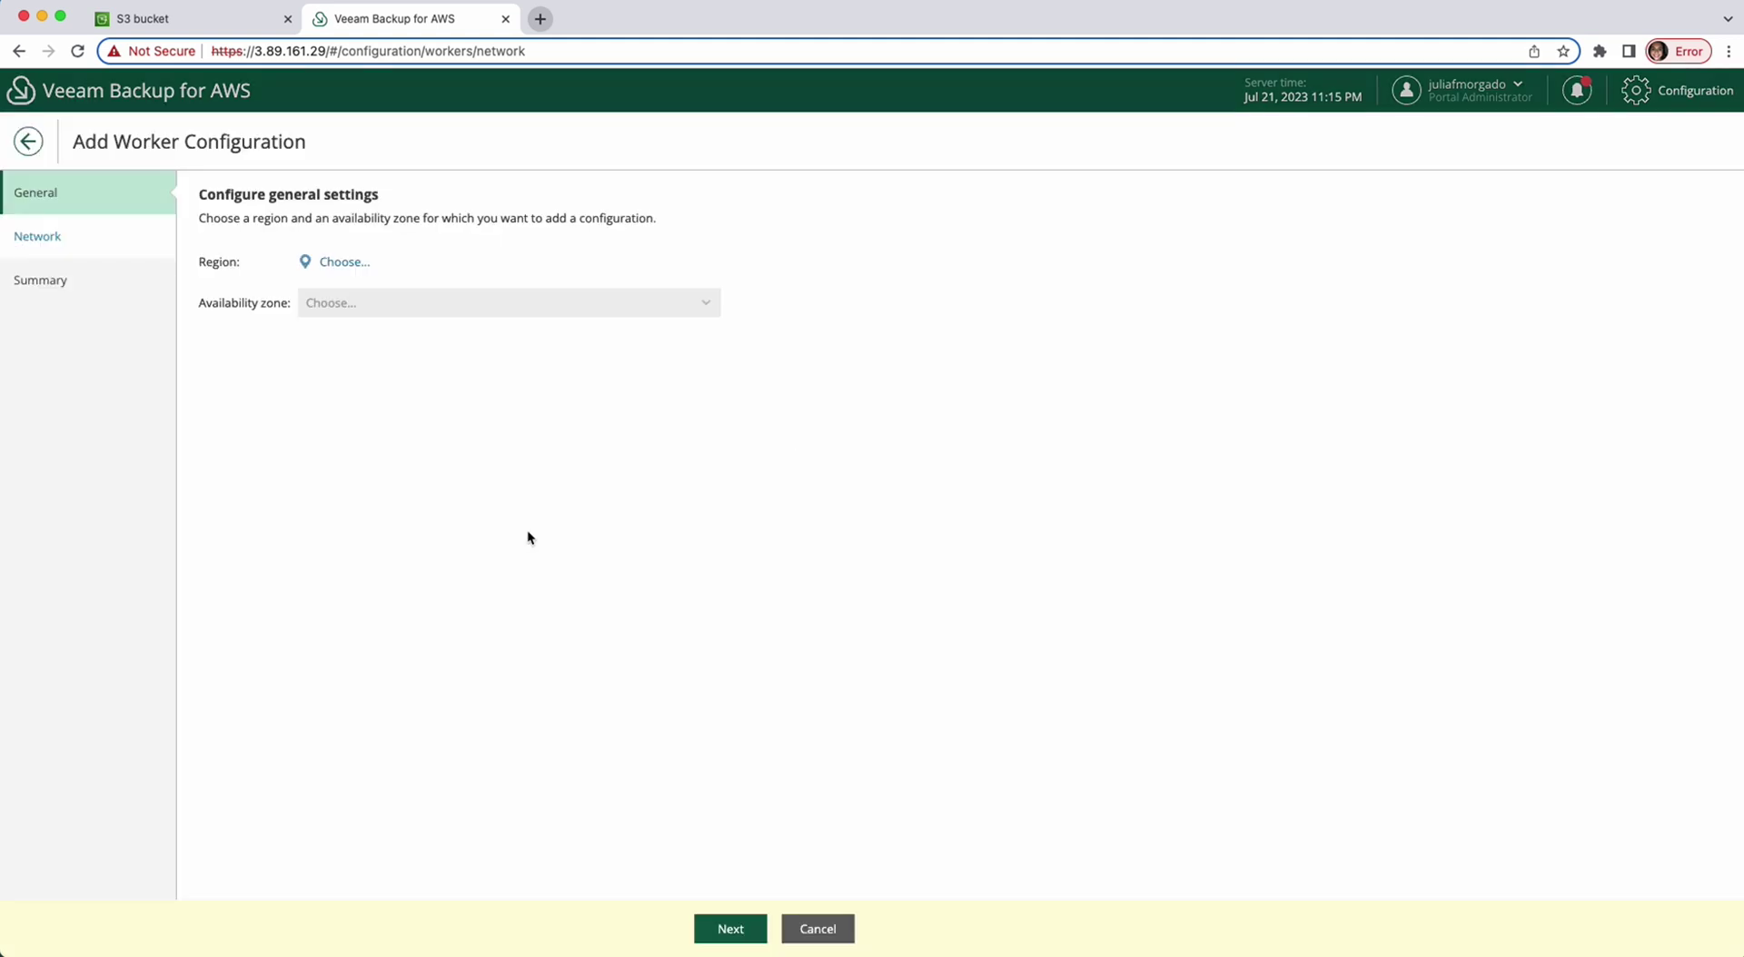
pyautogui.click(343, 263)
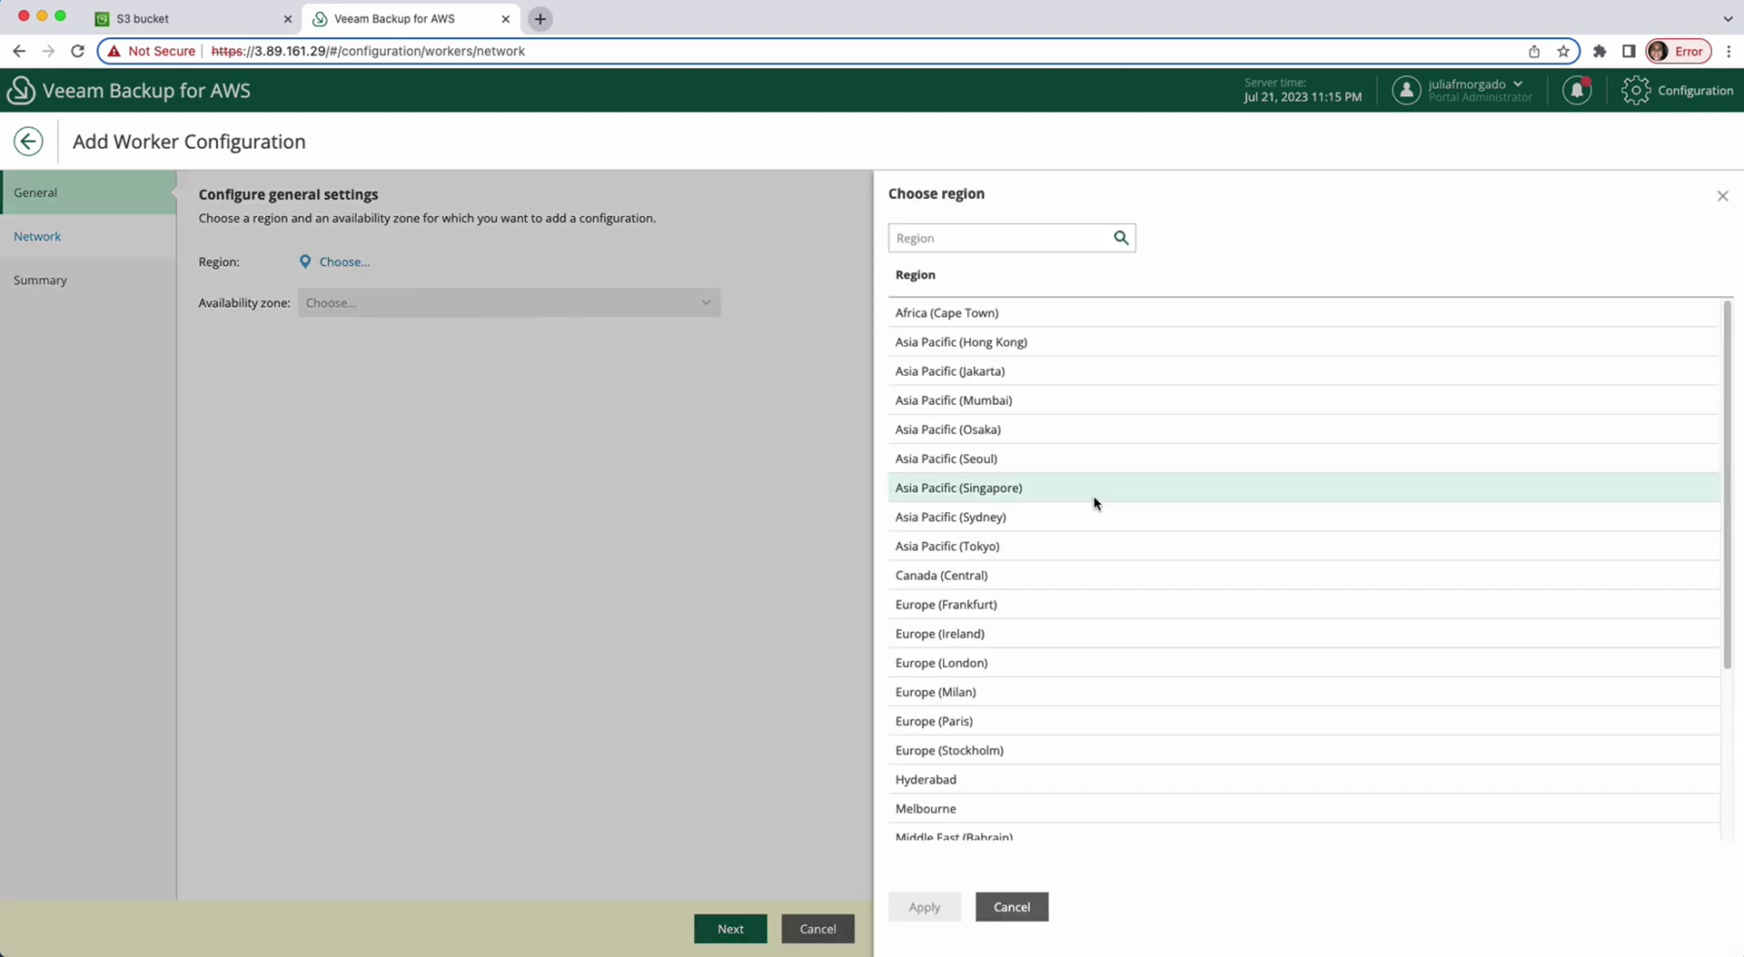
pyautogui.scroll(-5, 955, 643)
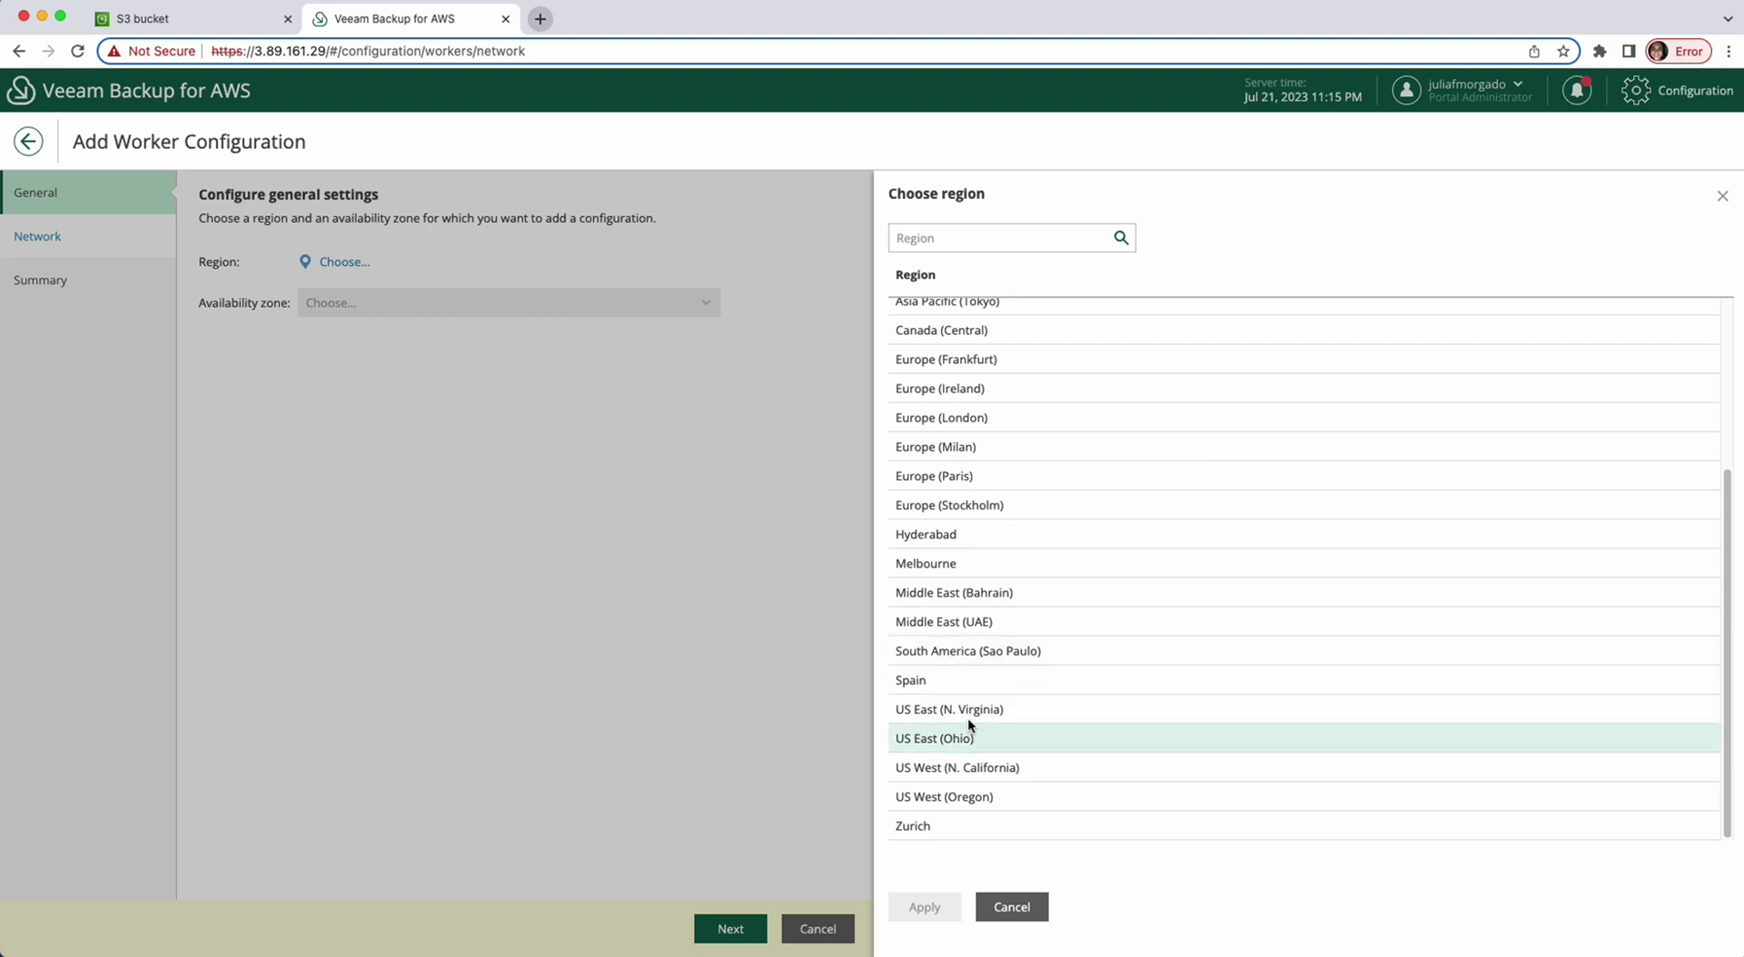
pyautogui.click(966, 710)
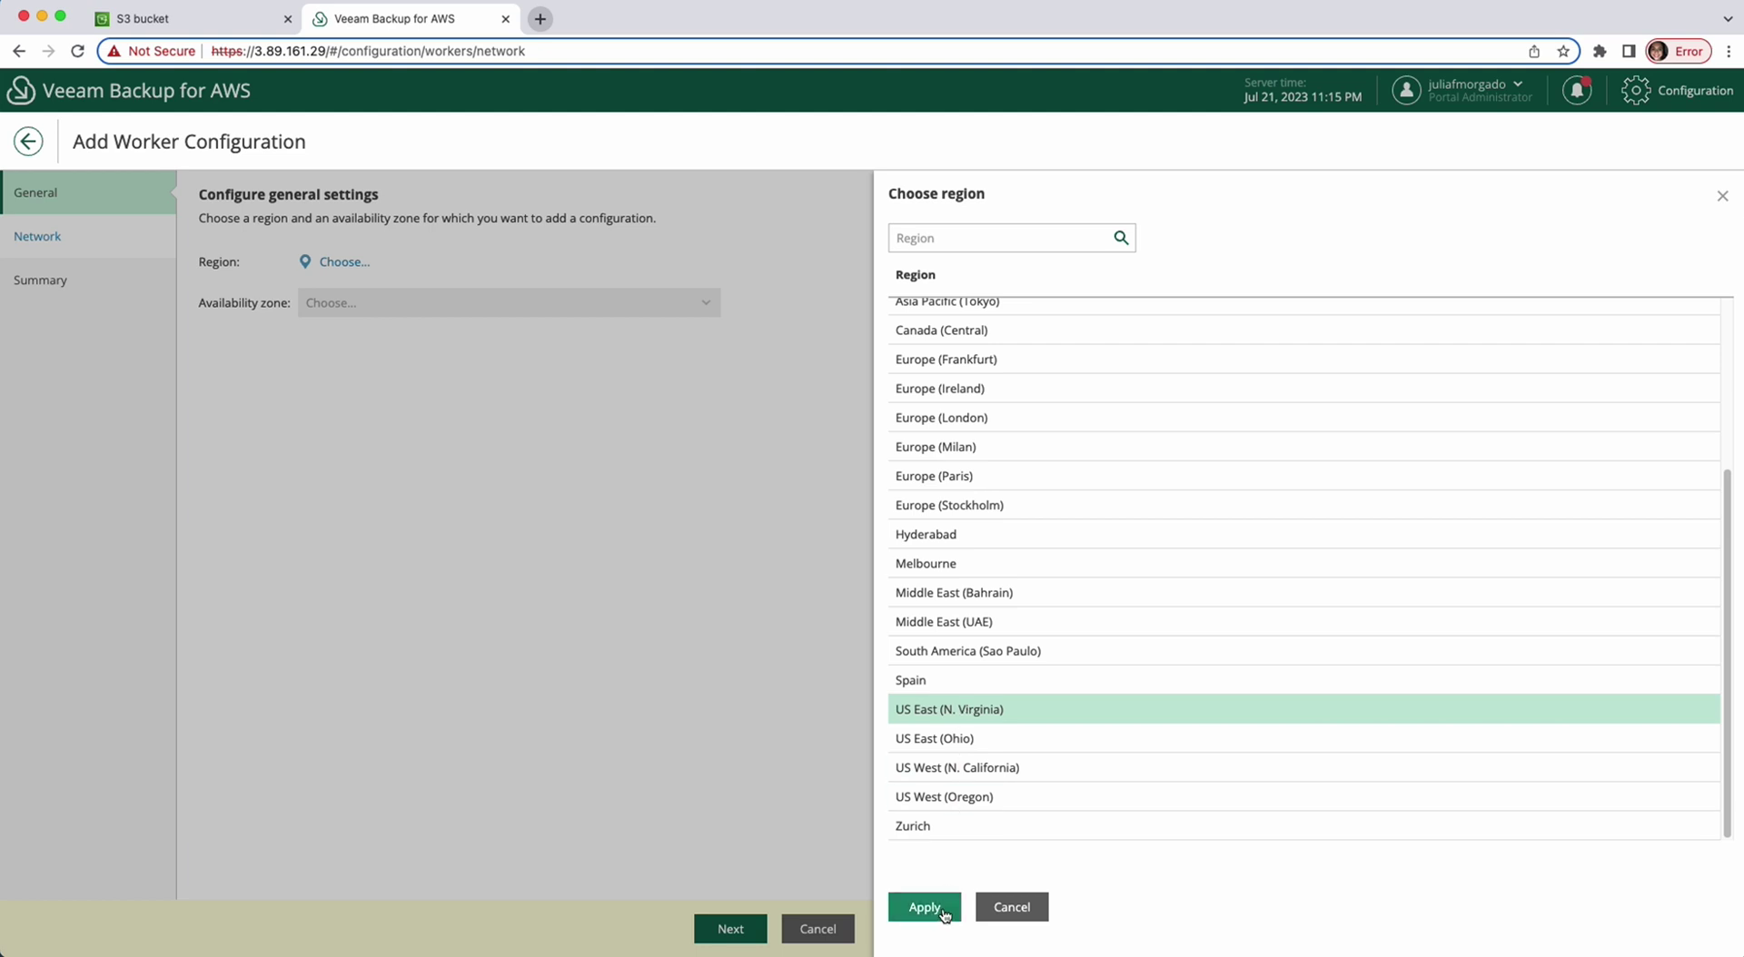
pyautogui.click(924, 907)
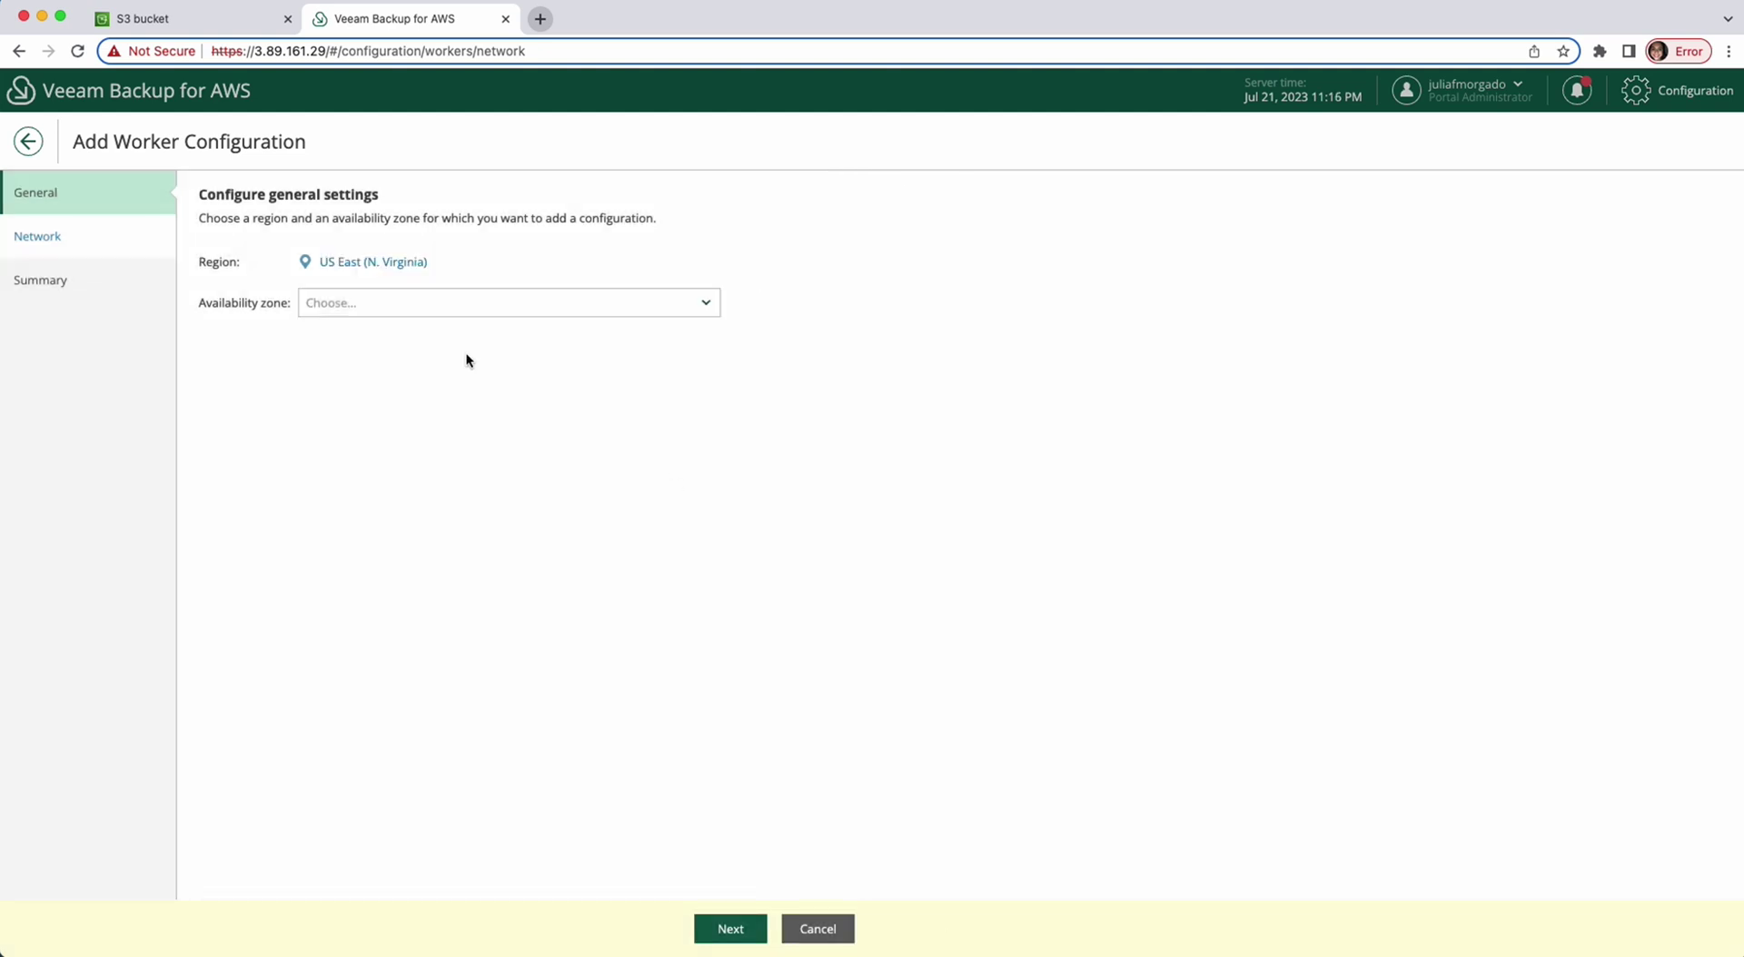
pyautogui.click(442, 307)
pyautogui.click(439, 331)
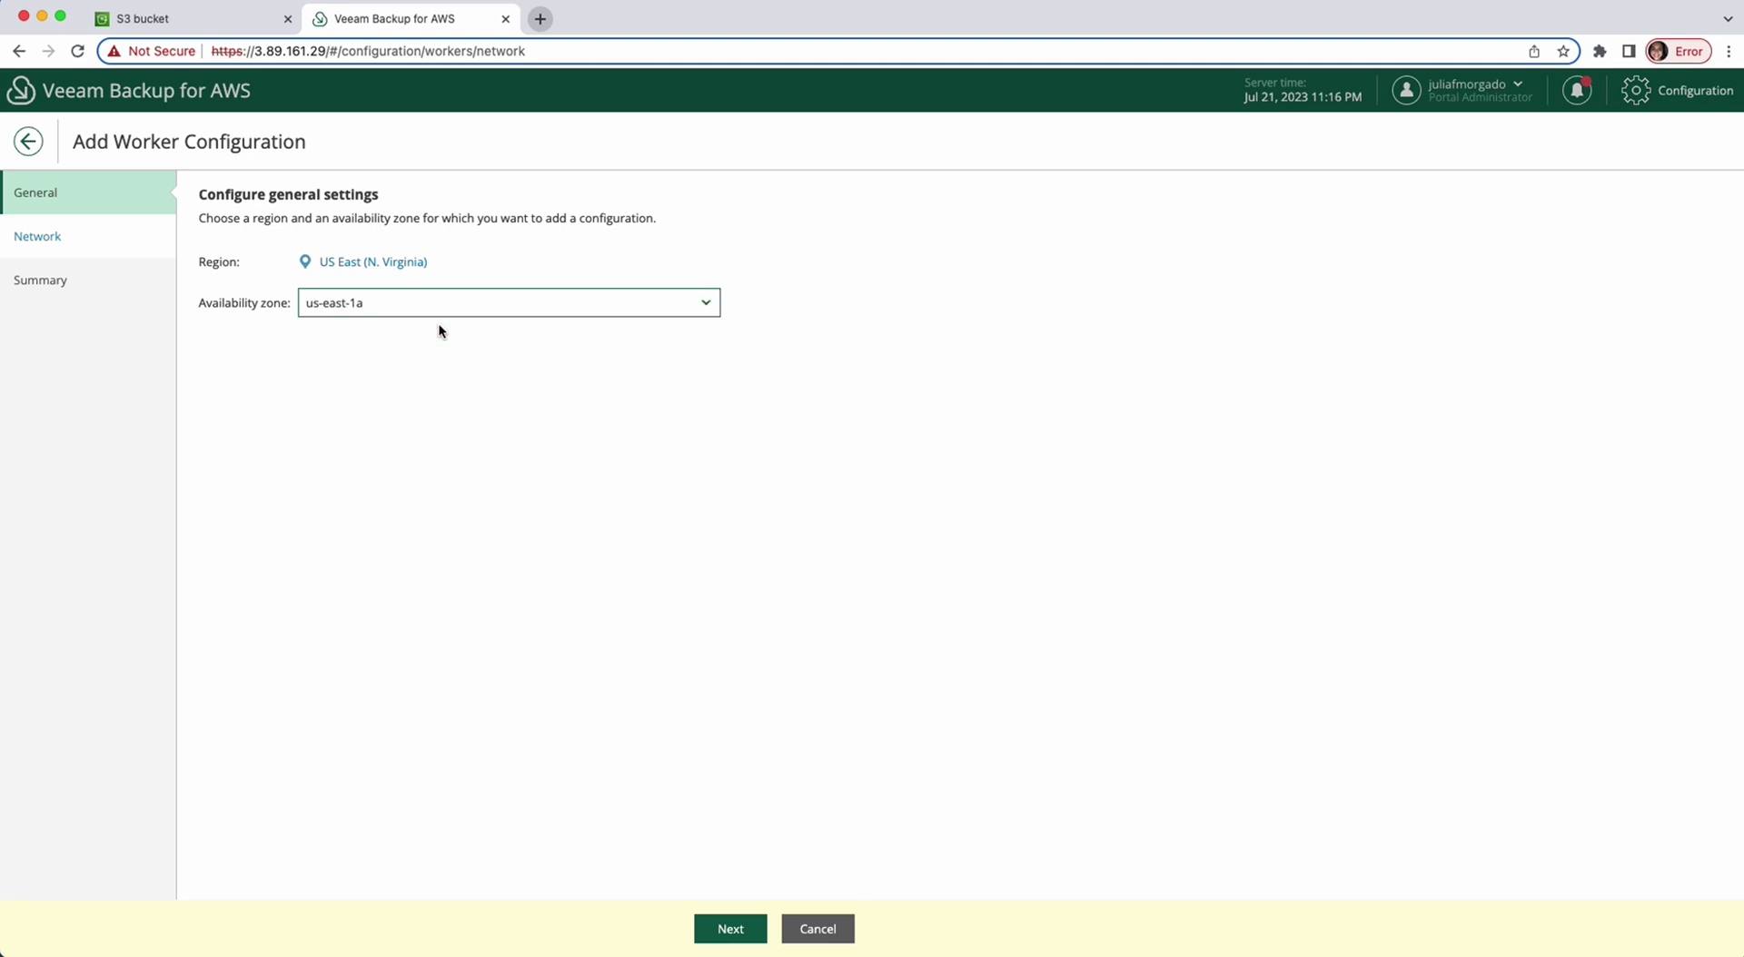
pyautogui.click(734, 934)
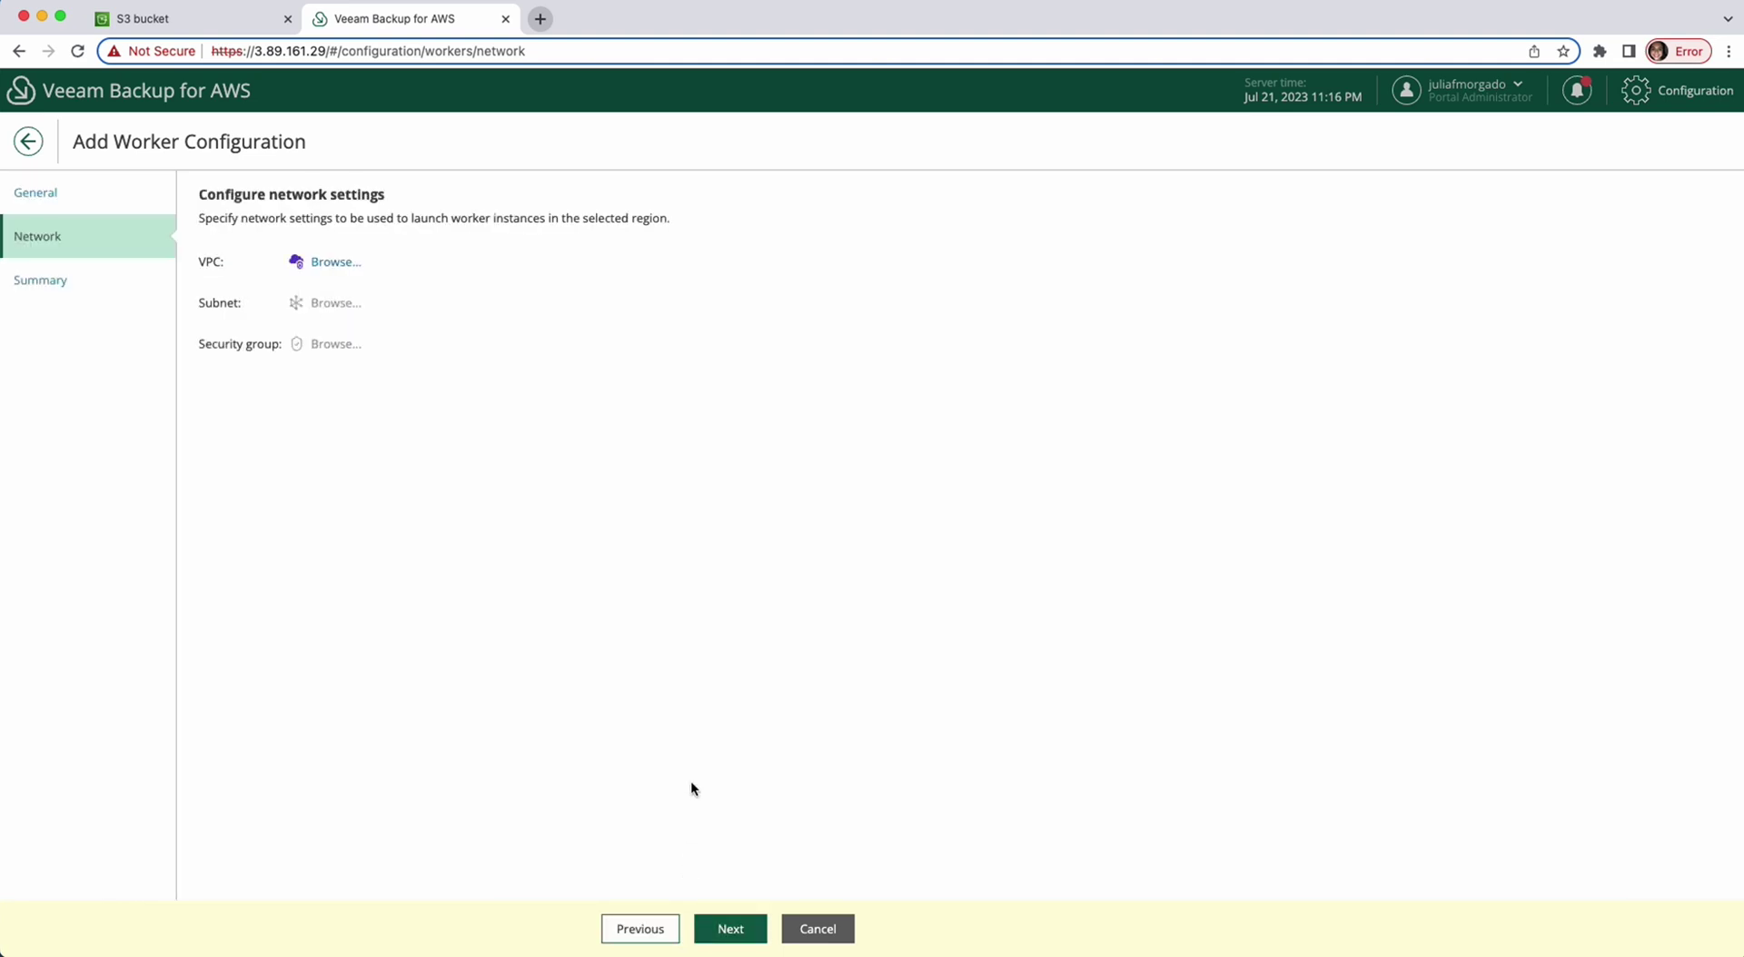
# Give the worker VPC vba-appliance, subnet 172.28.0.0/20 and the vba-appliance security group
pyautogui.click(344, 270)
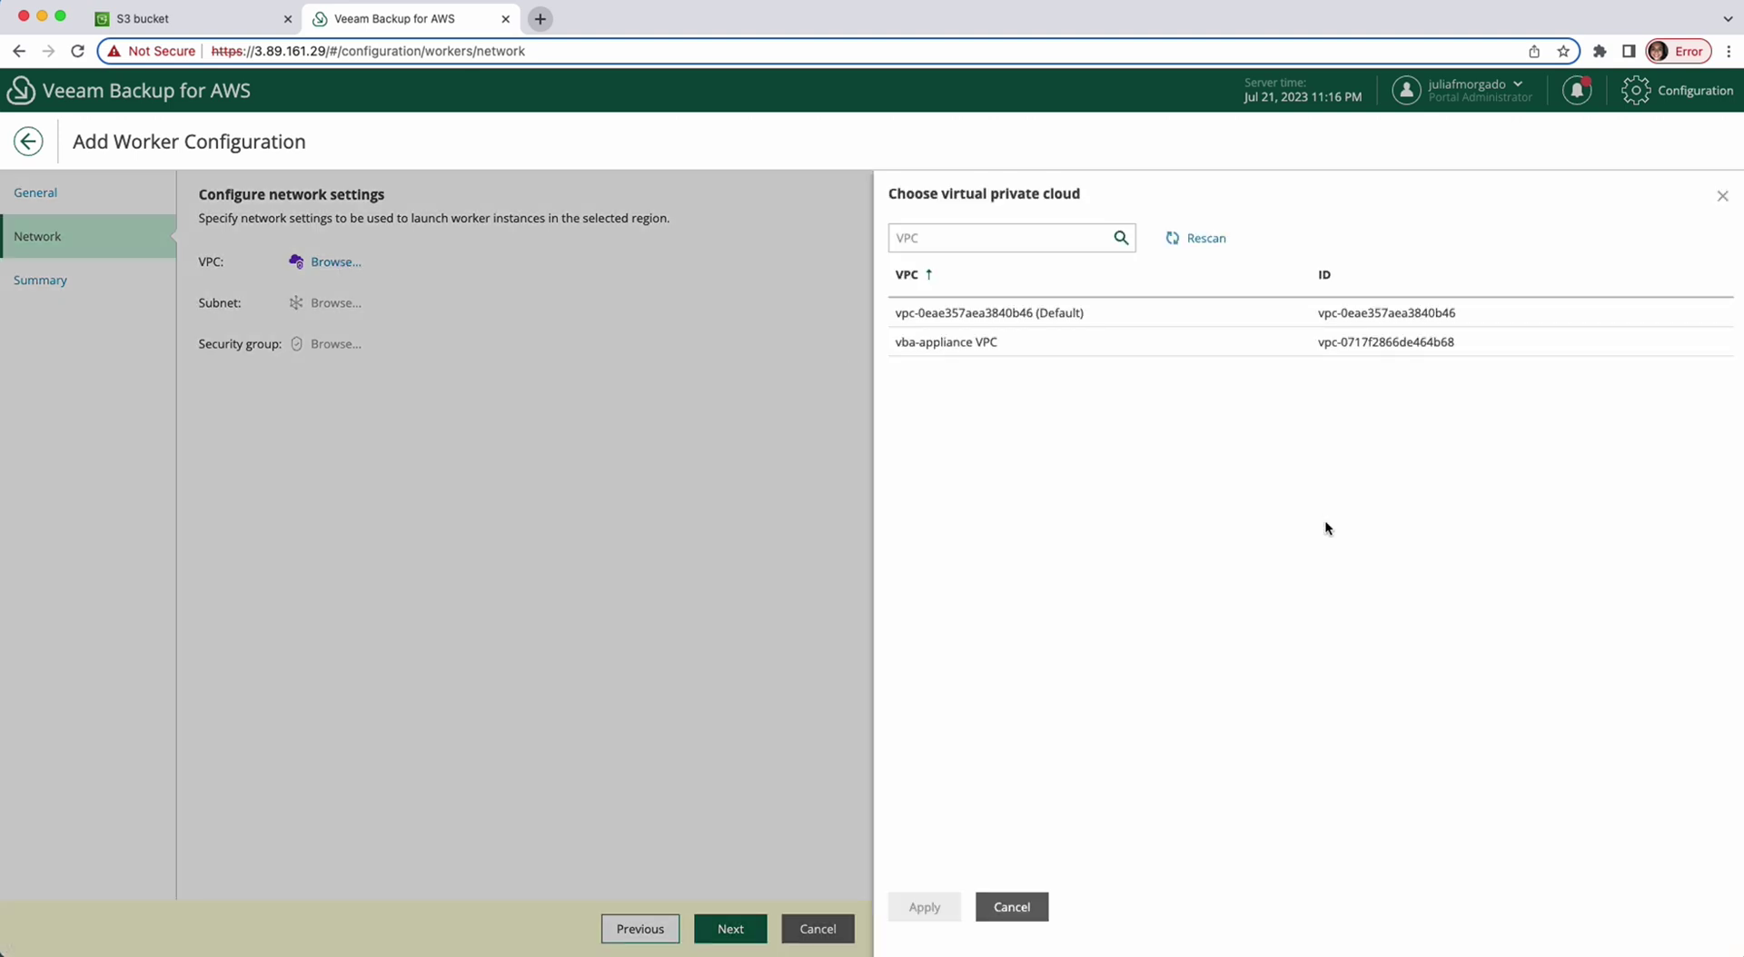
pyautogui.click(972, 339)
pyautogui.click(917, 906)
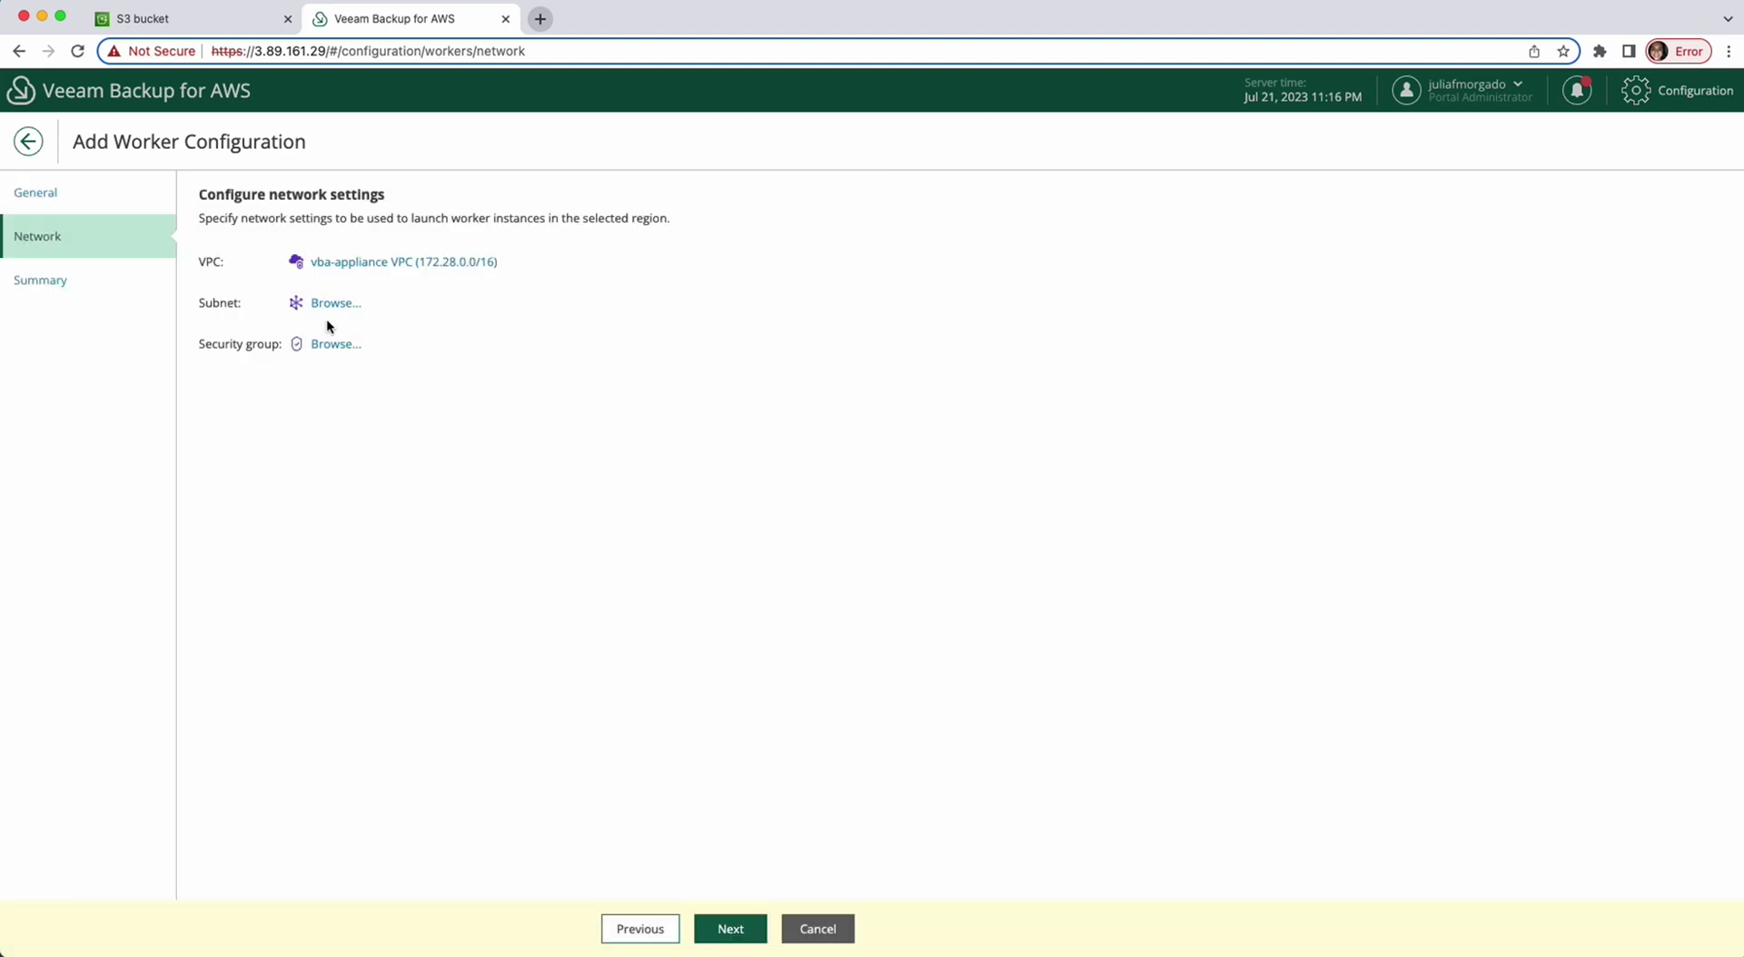
pyautogui.click(330, 304)
pyautogui.click(965, 308)
pyautogui.click(930, 907)
pyautogui.click(334, 345)
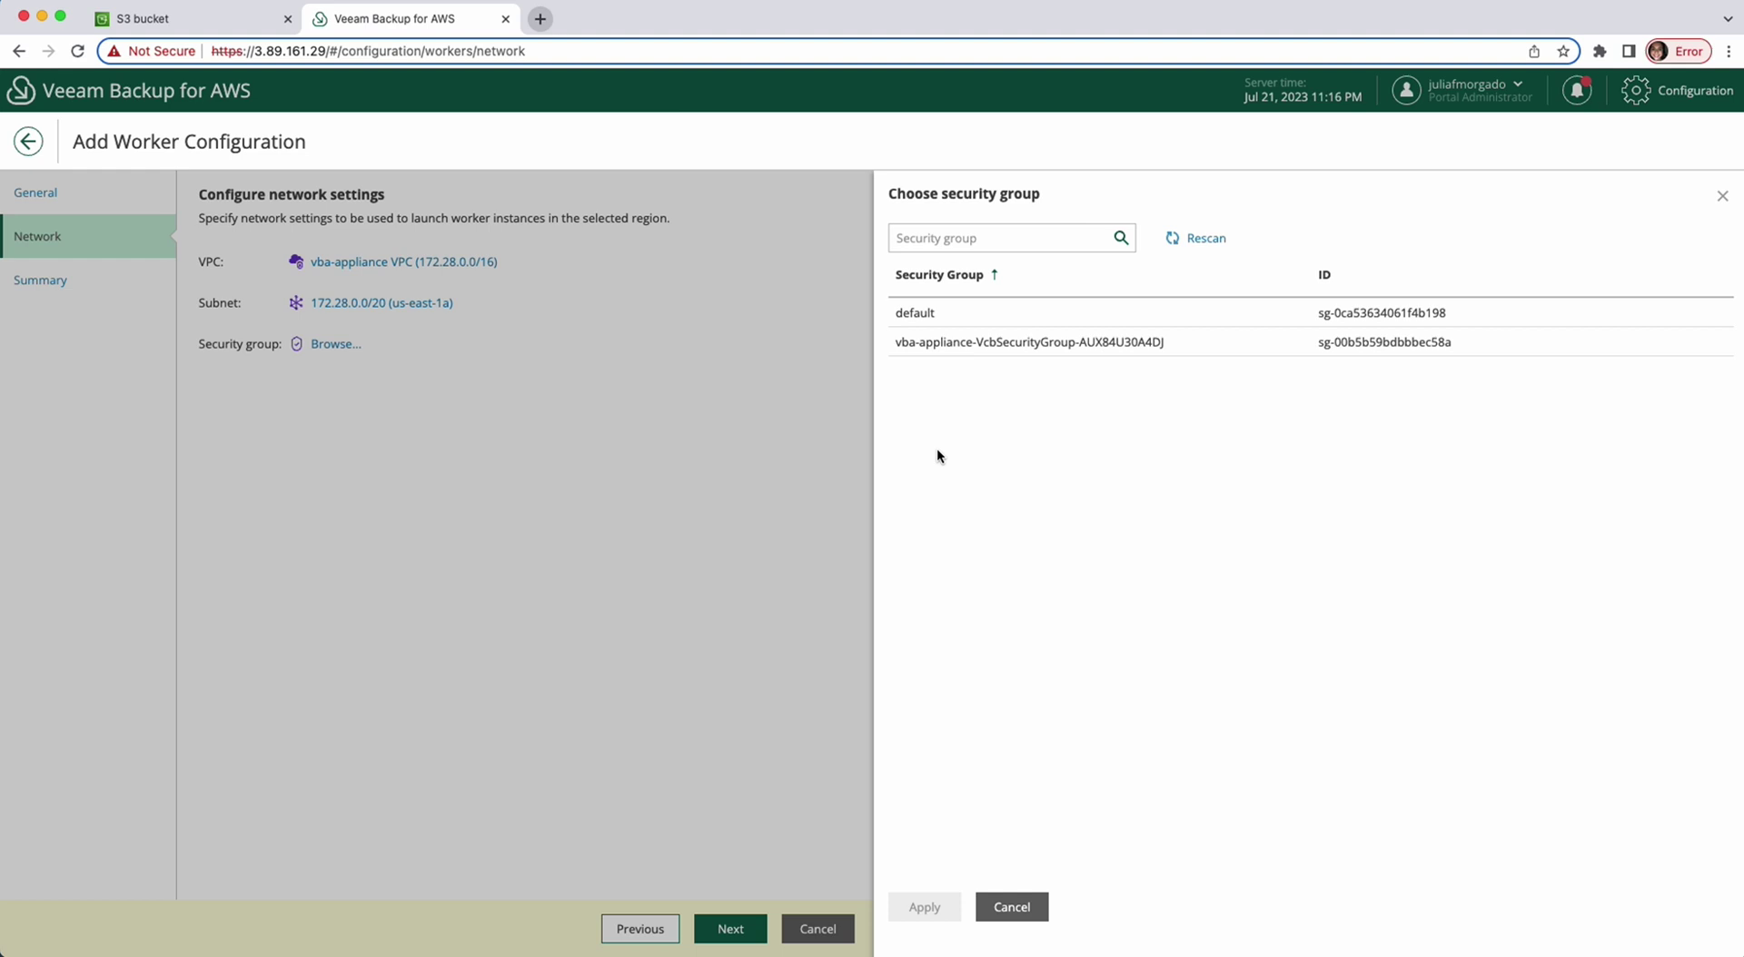
pyautogui.click(938, 341)
pyautogui.click(924, 908)
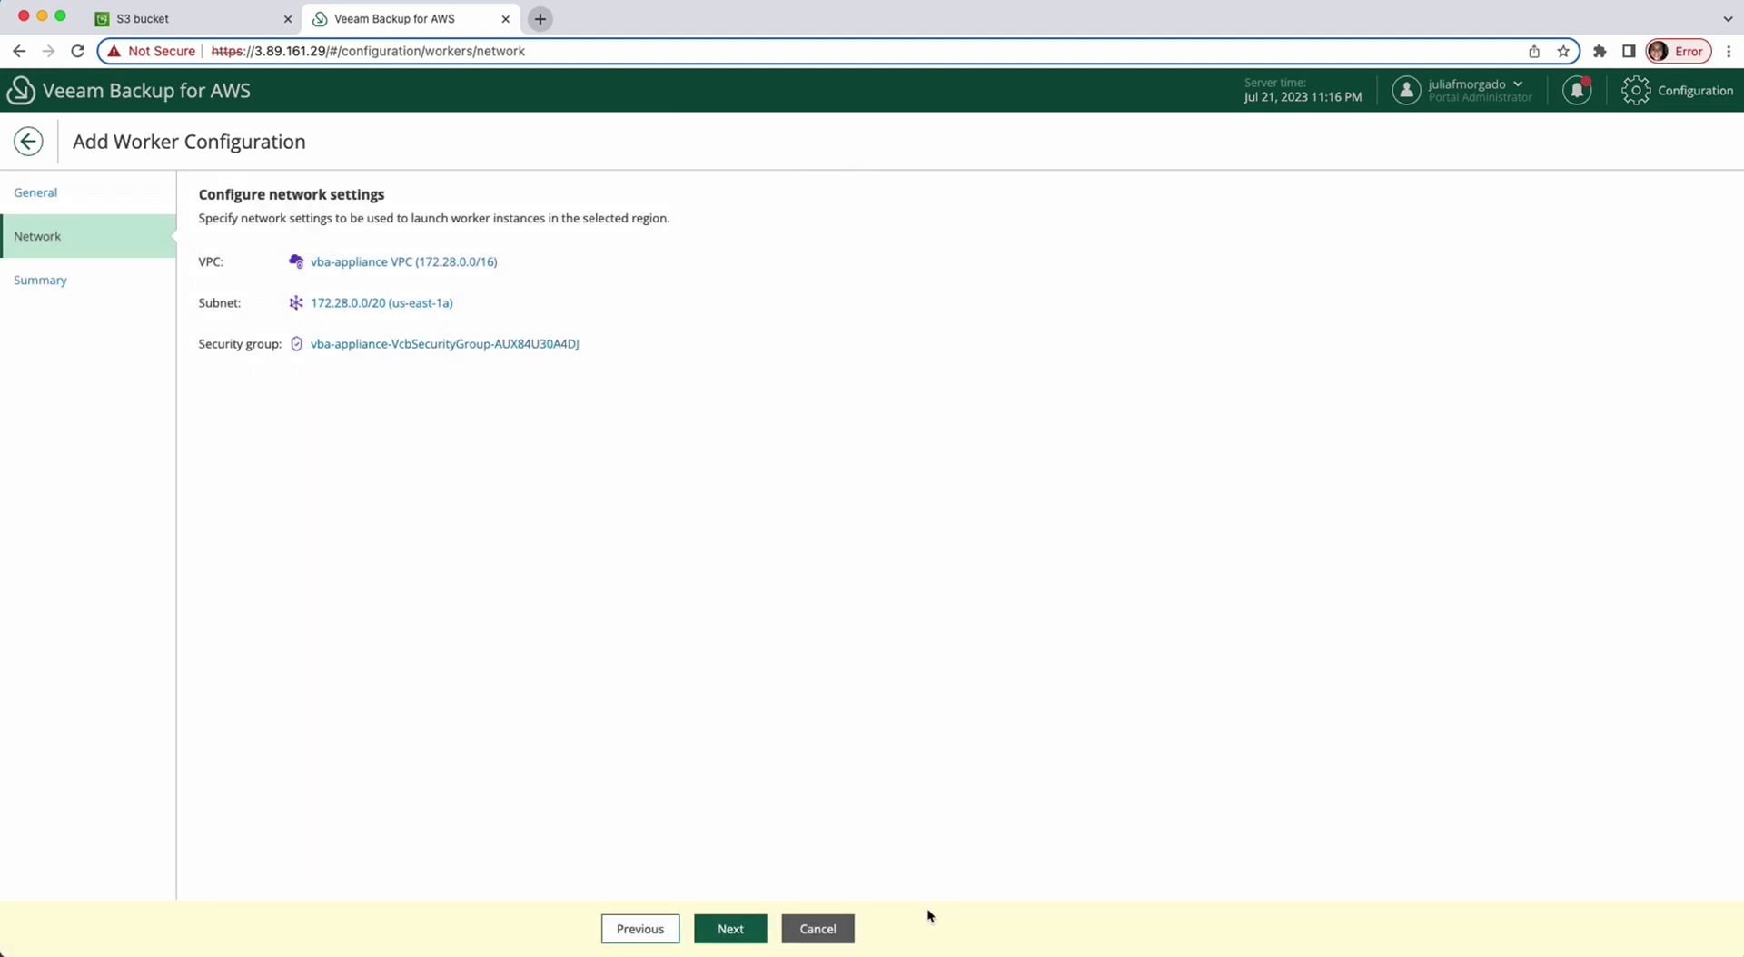
pyautogui.click(732, 929)
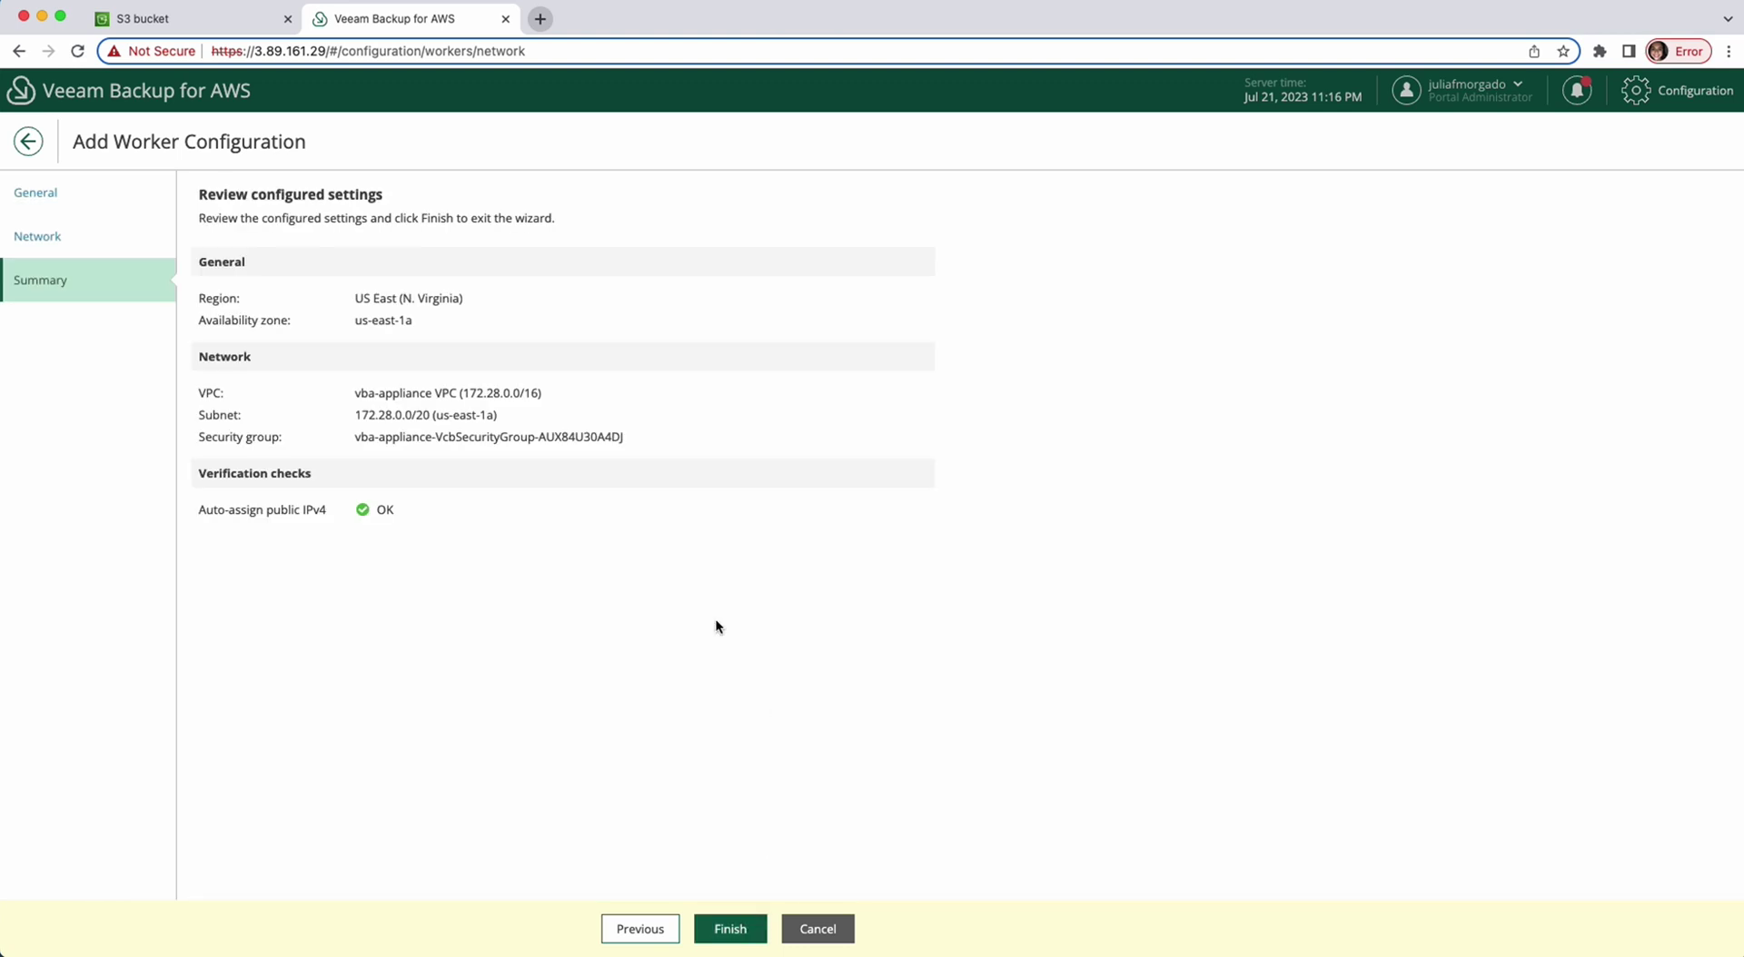
# Finish the US East worker configuration and start a new repository named backup-repo
pyautogui.click(726, 928)
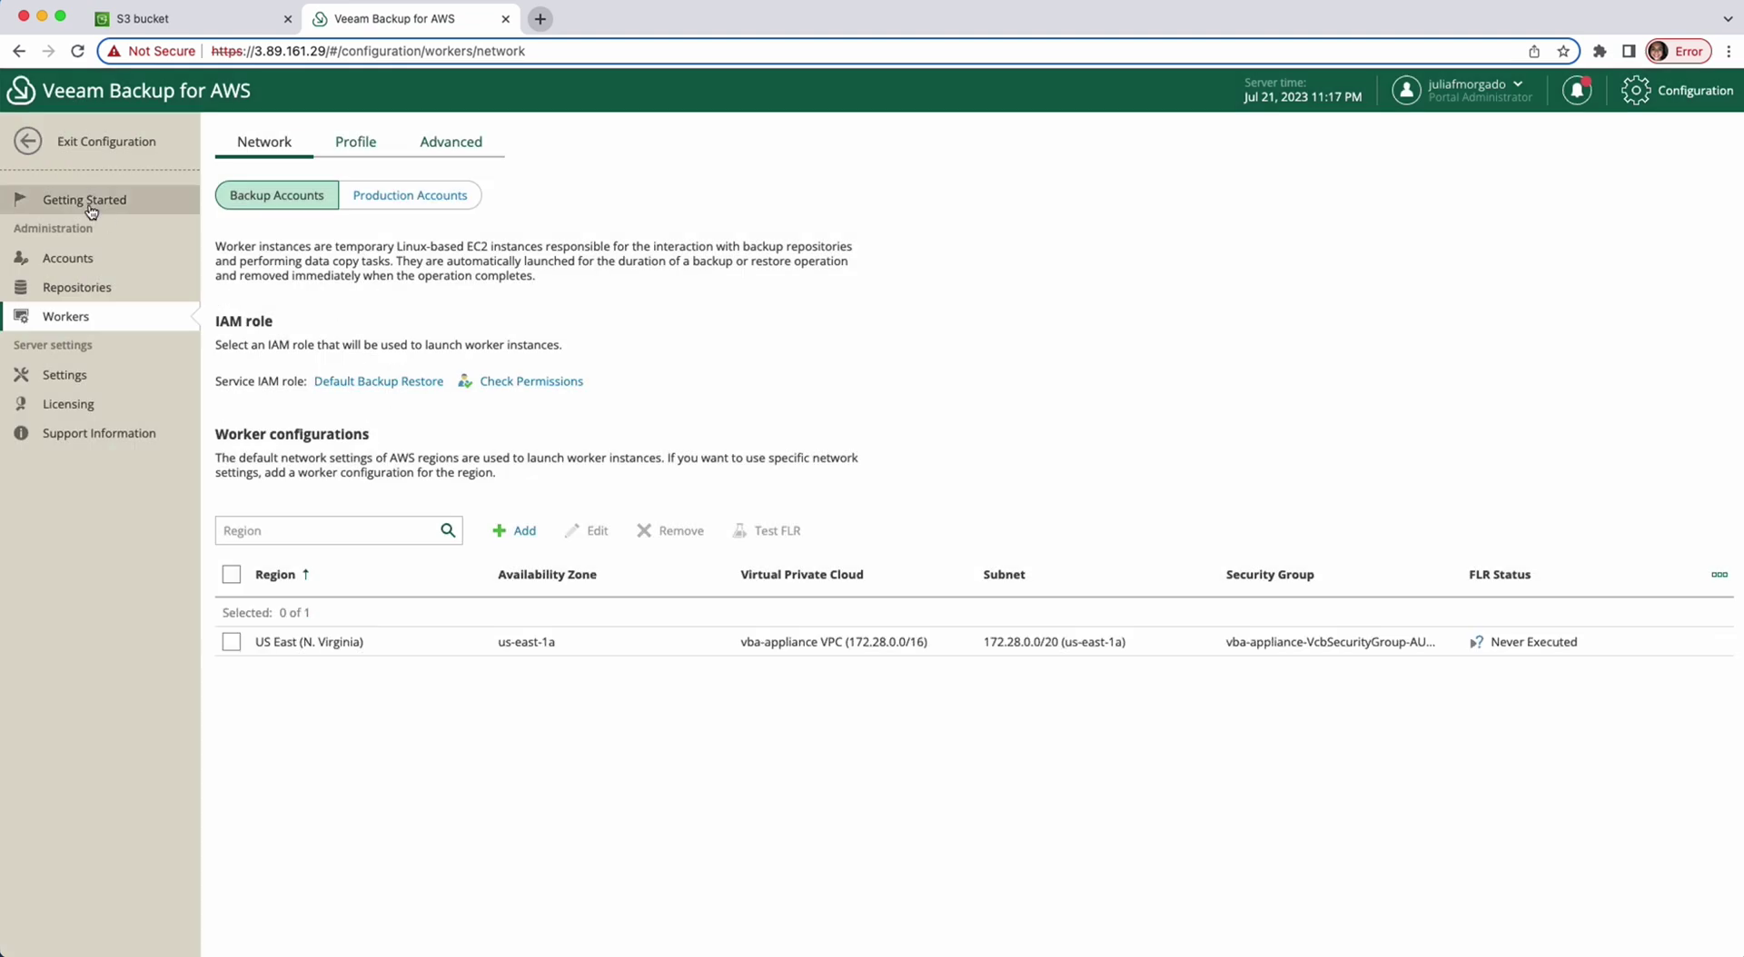
pyautogui.click(89, 203)
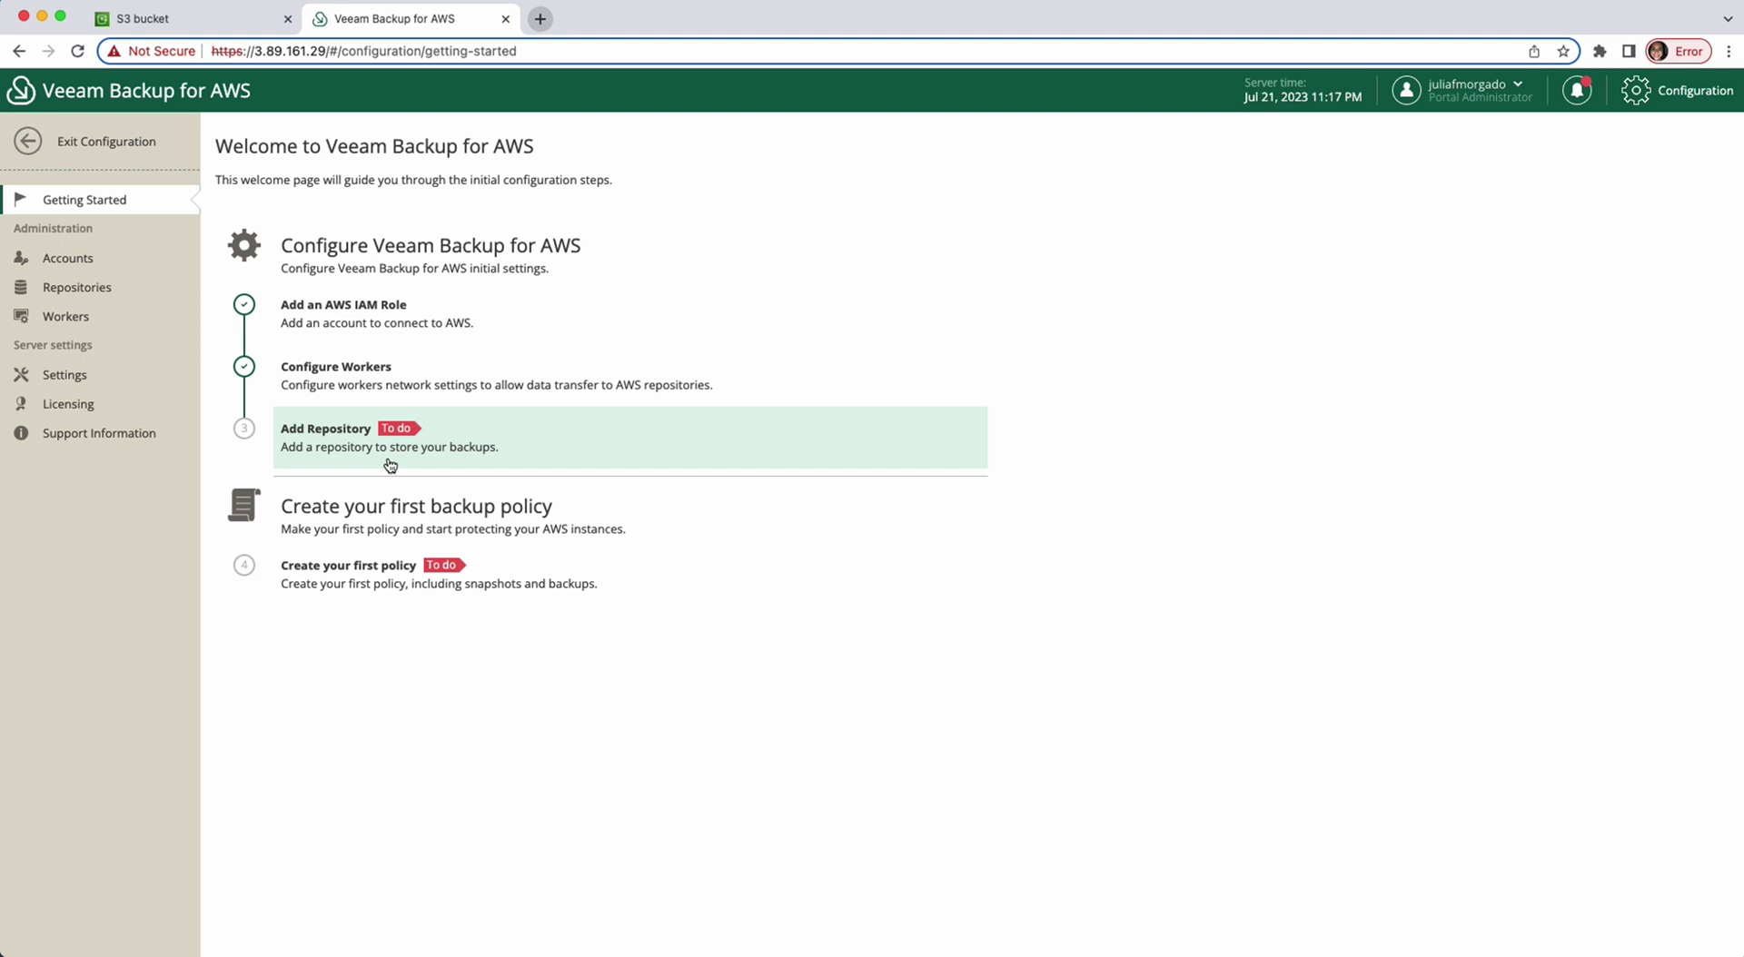
pyautogui.click(390, 465)
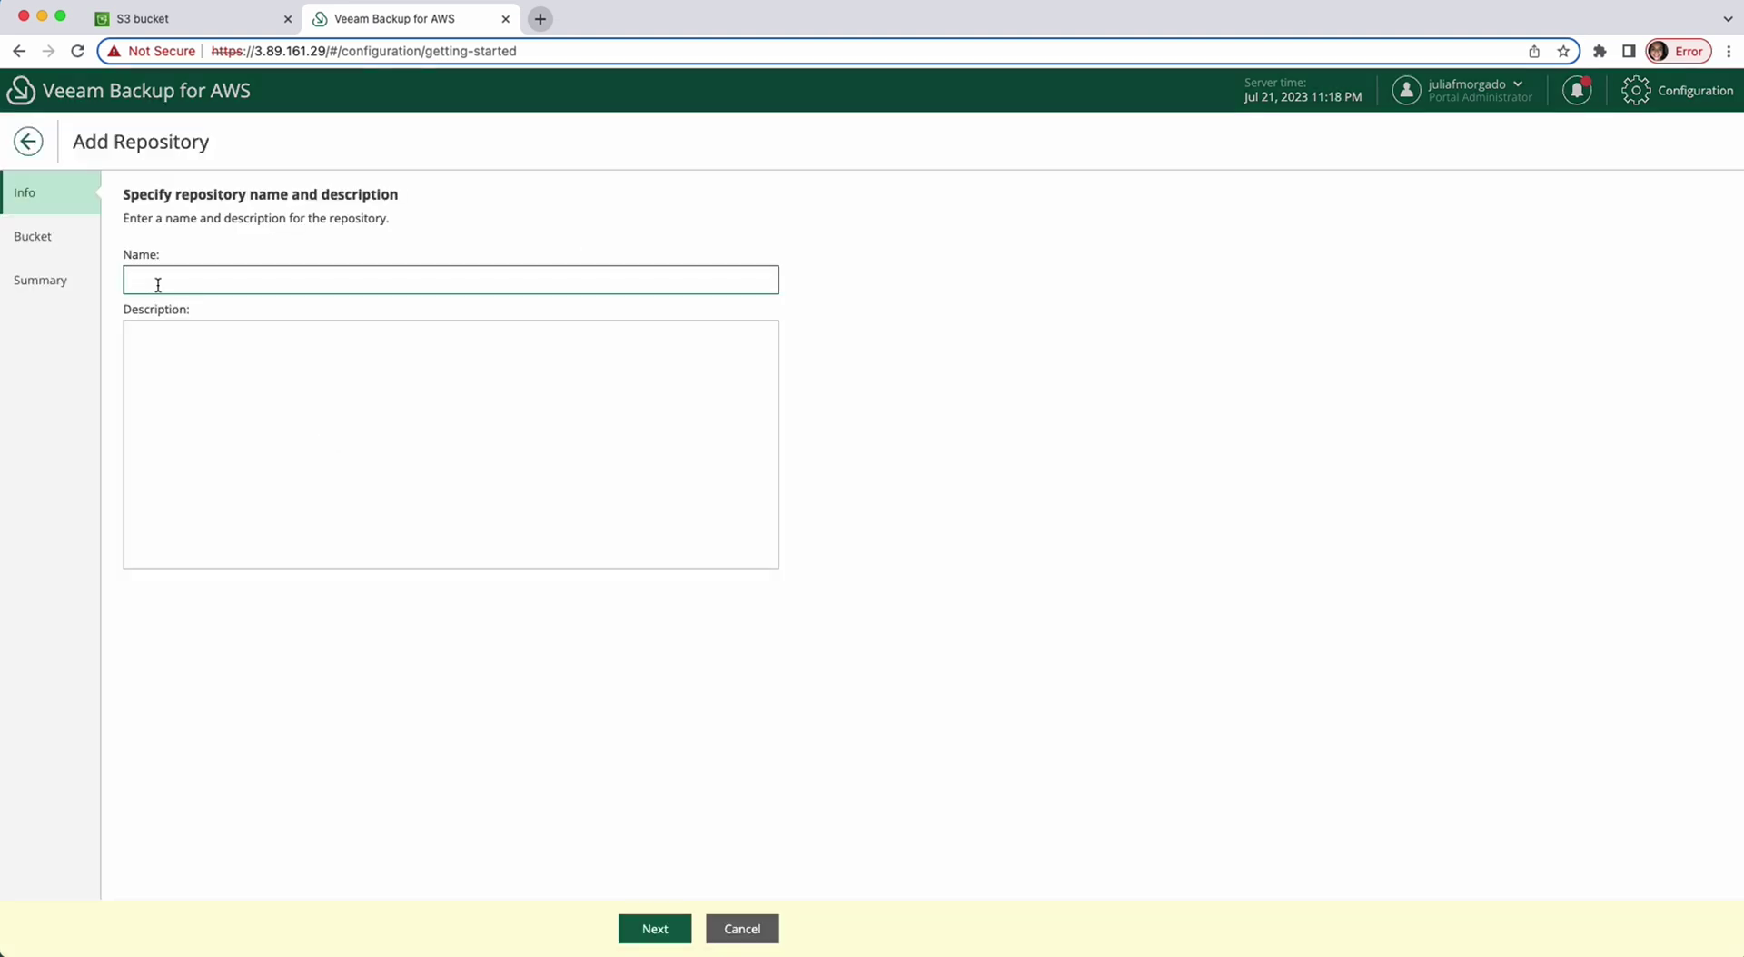
pyautogui.write('backup-repo')
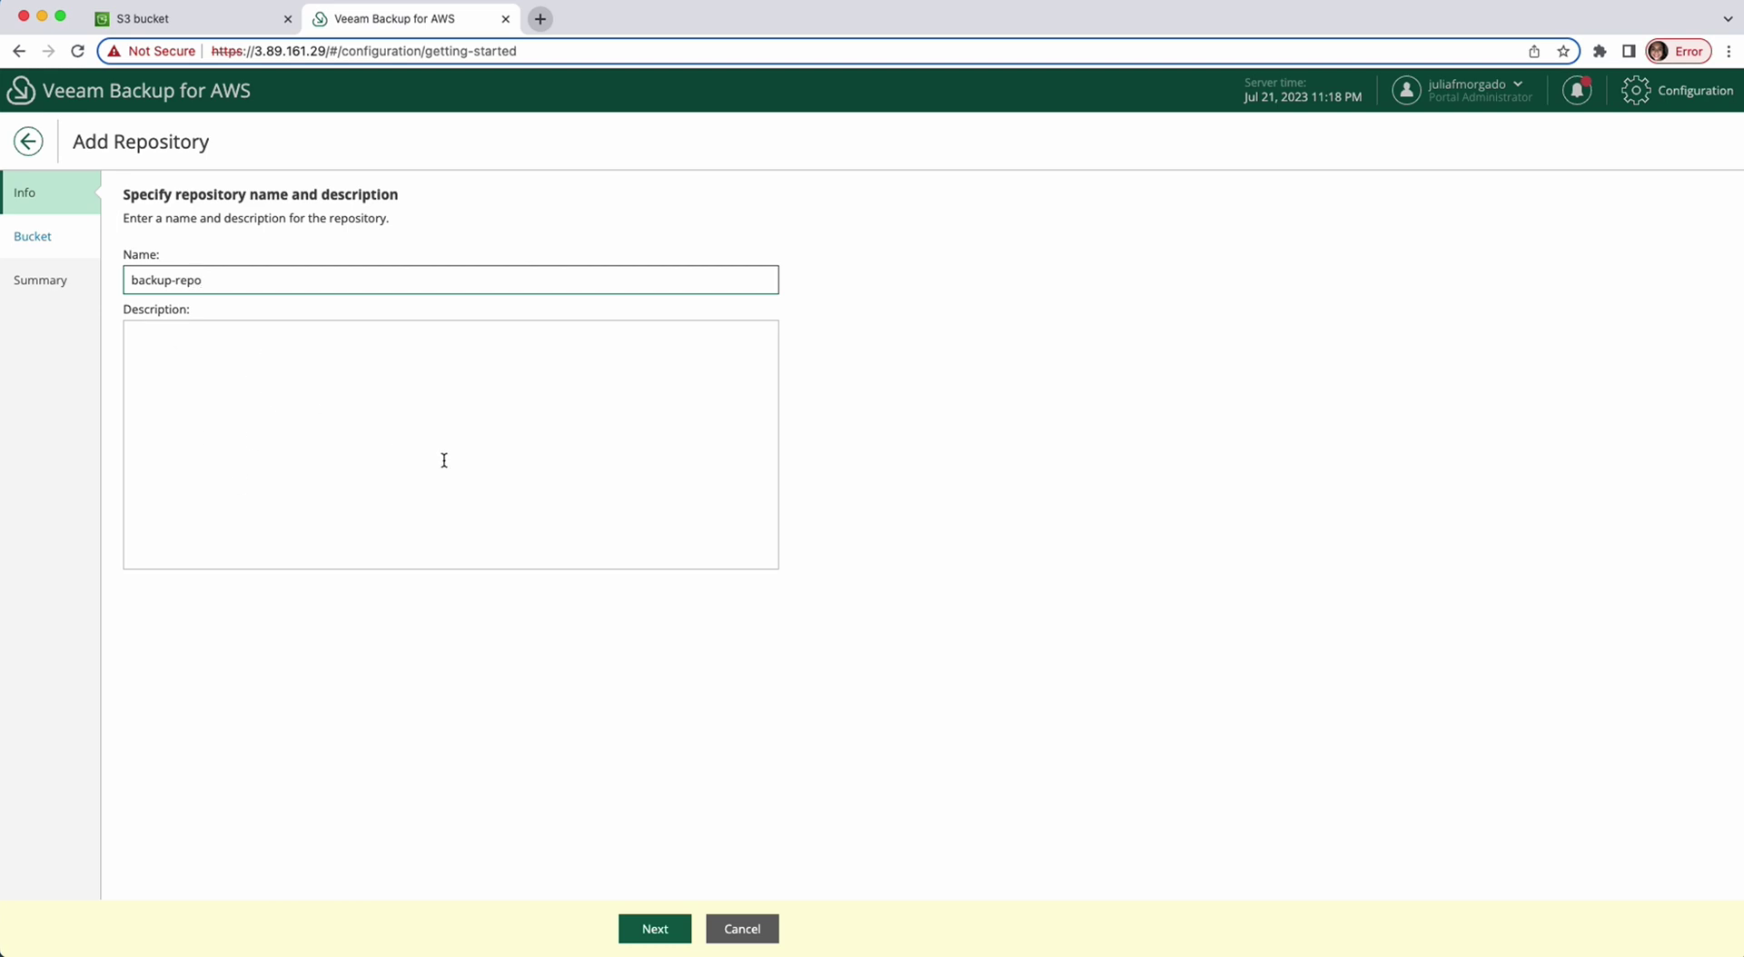
pyautogui.click(655, 930)
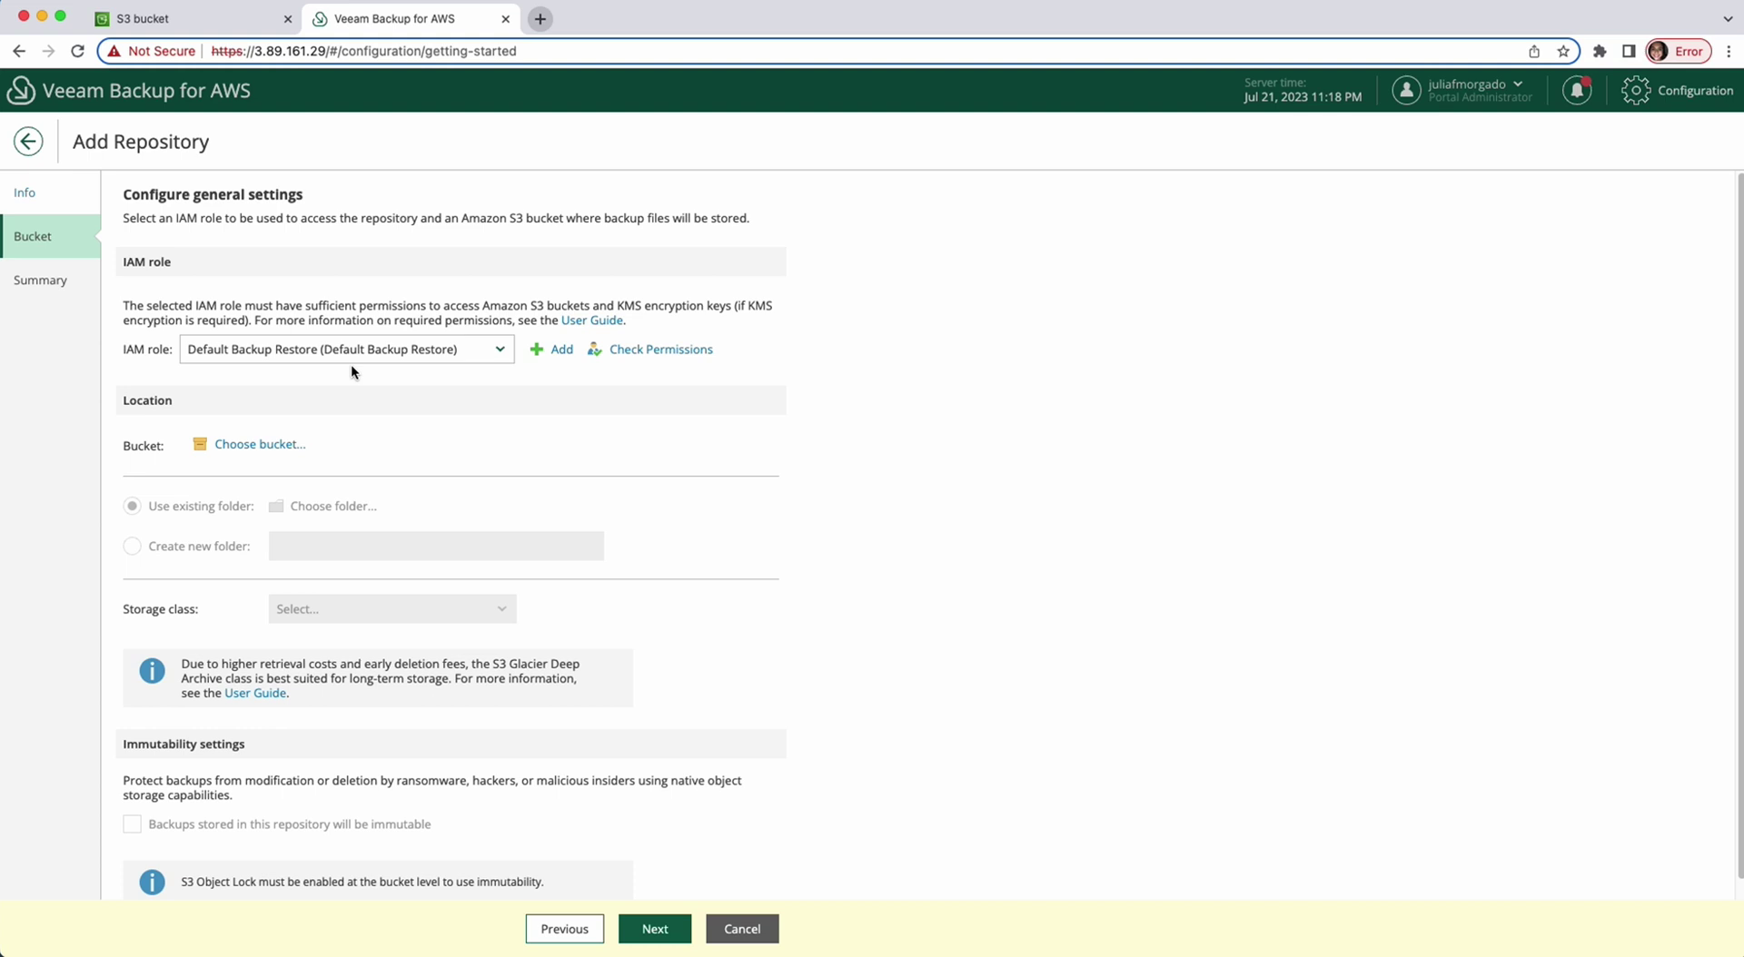
# Verify the Default Backup Restore role's permissions, then list the available S3 buckets
pyautogui.click(629, 352)
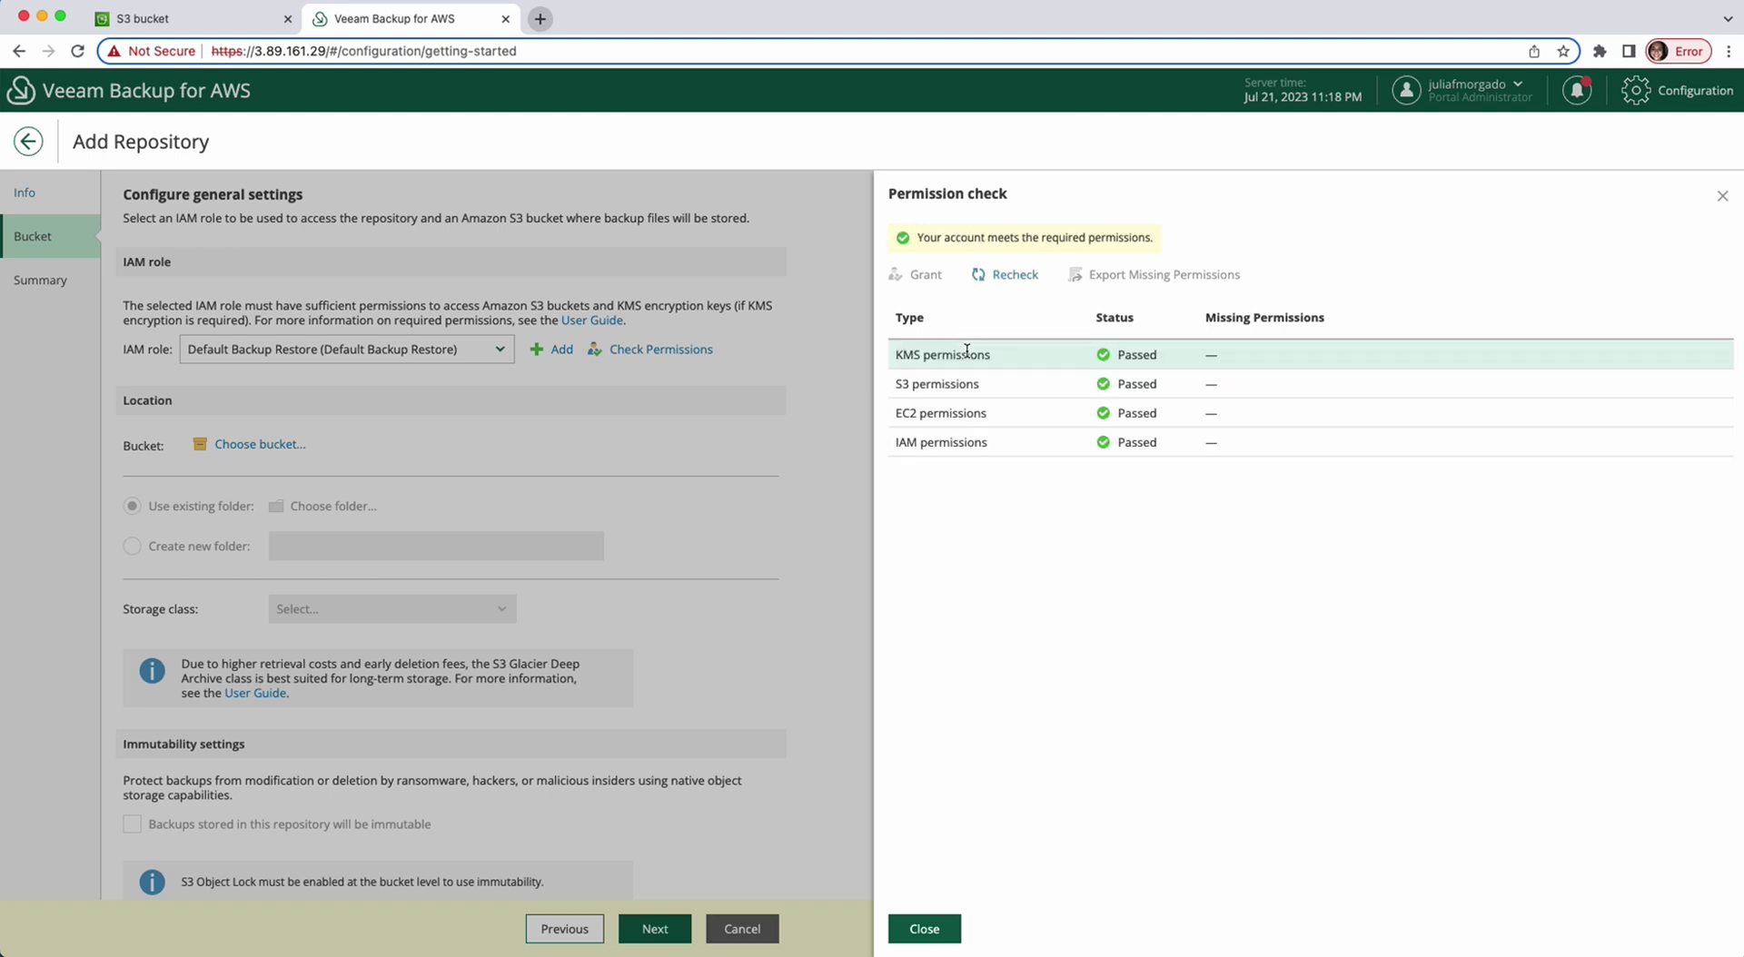
pyautogui.click(946, 938)
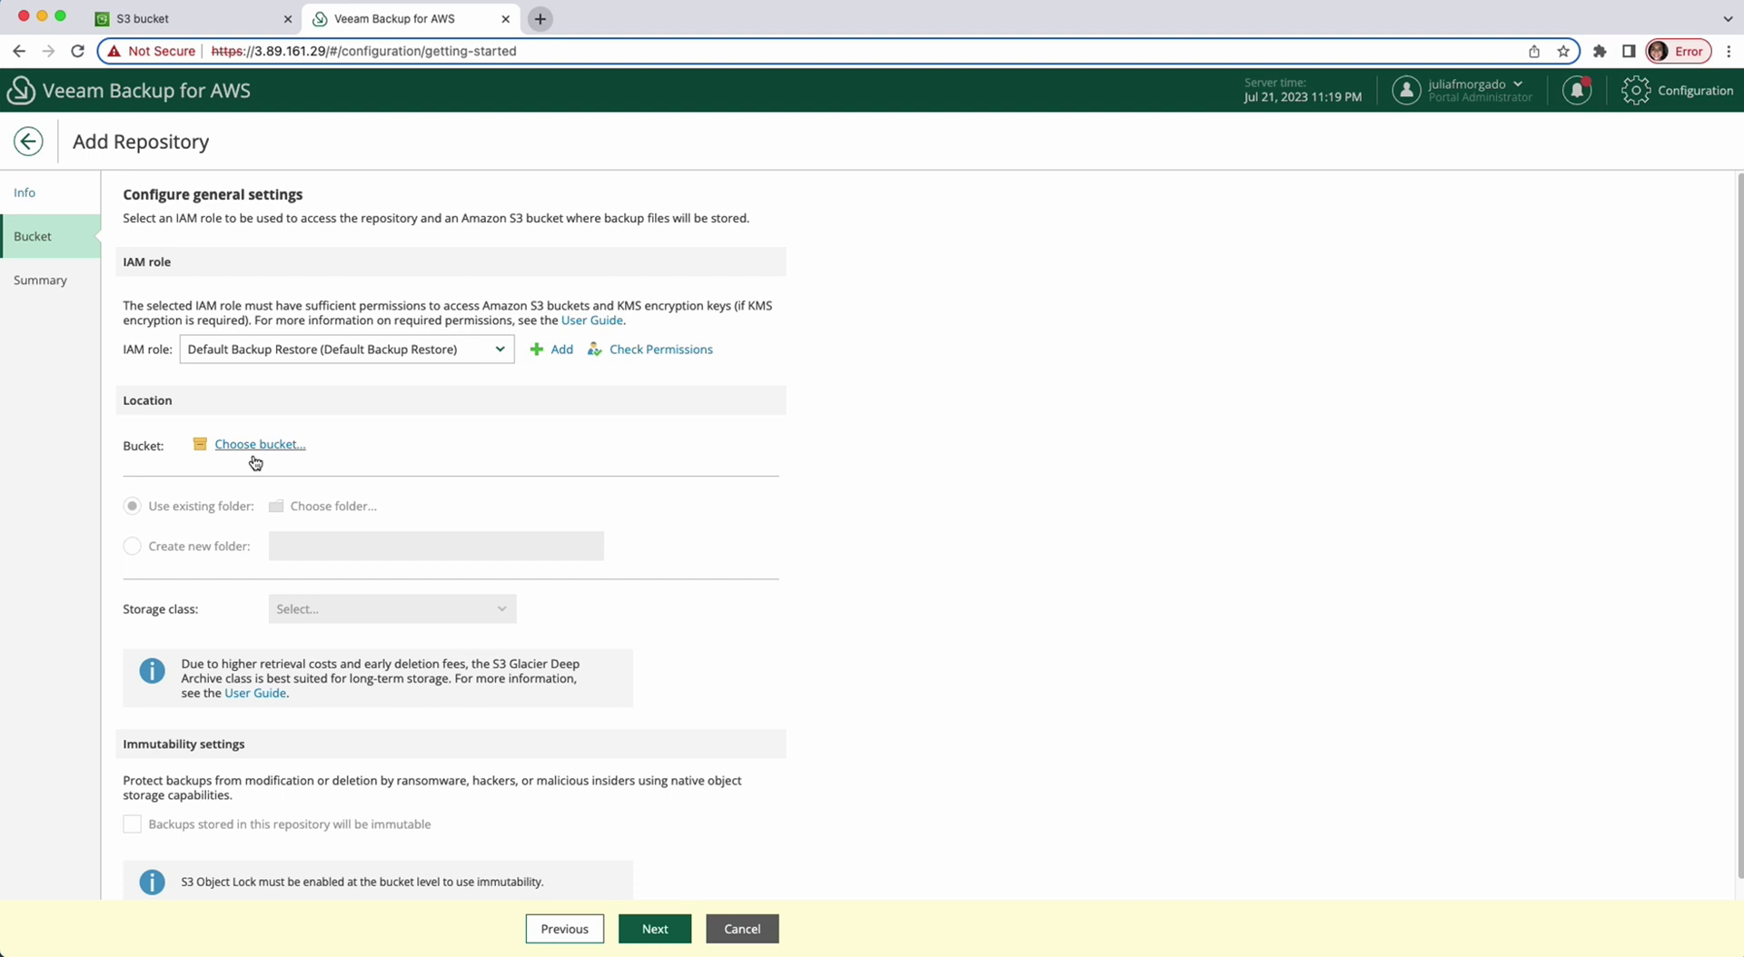
pyautogui.click(255, 459)
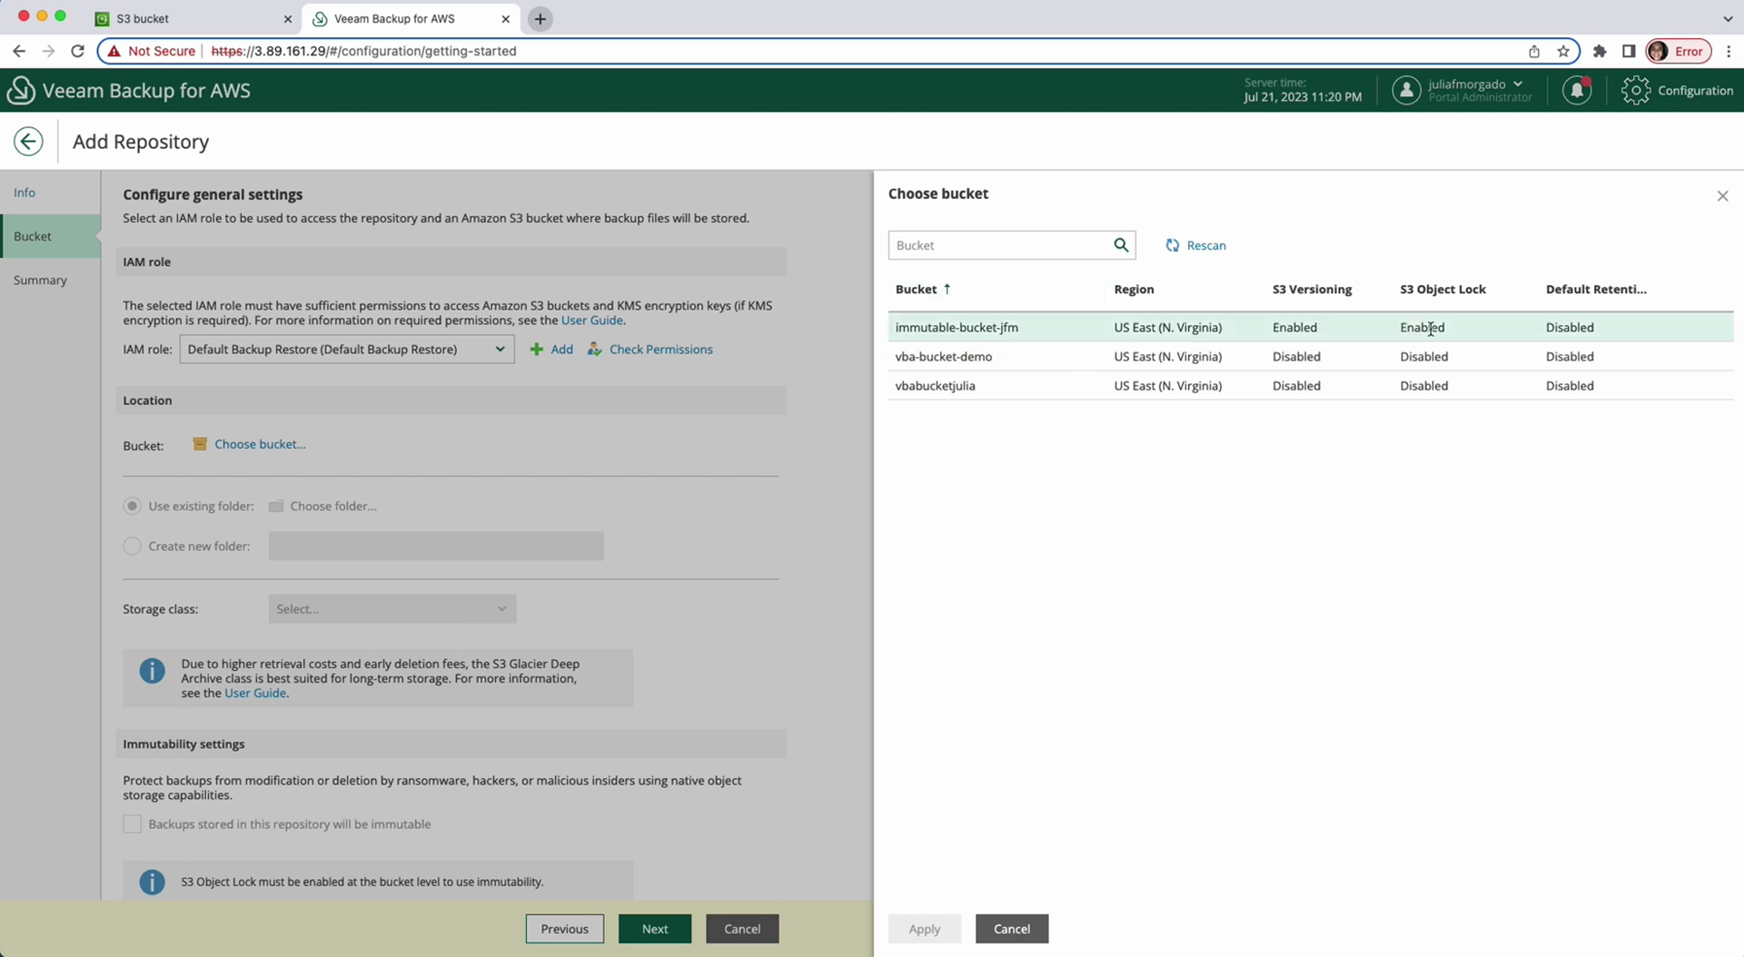
# Use bucket immutable-bucket-jfm with new folder backup-1 and the S3 Standard storage class
pyautogui.click(934, 327)
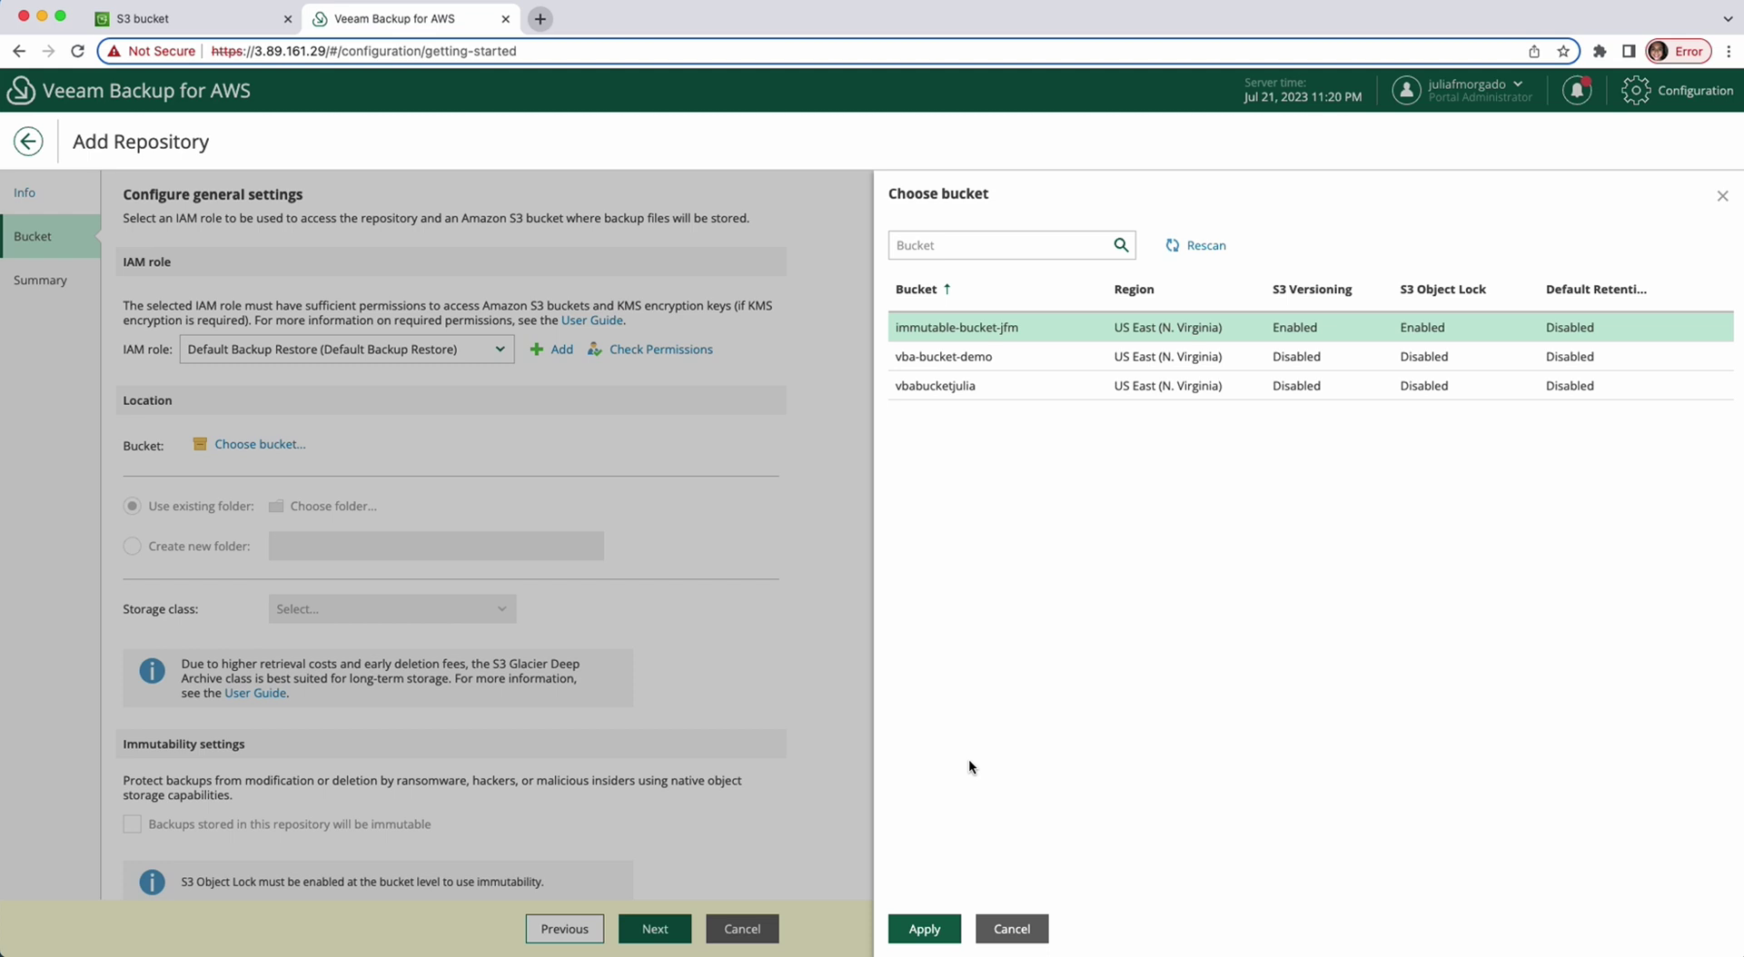
pyautogui.click(925, 929)
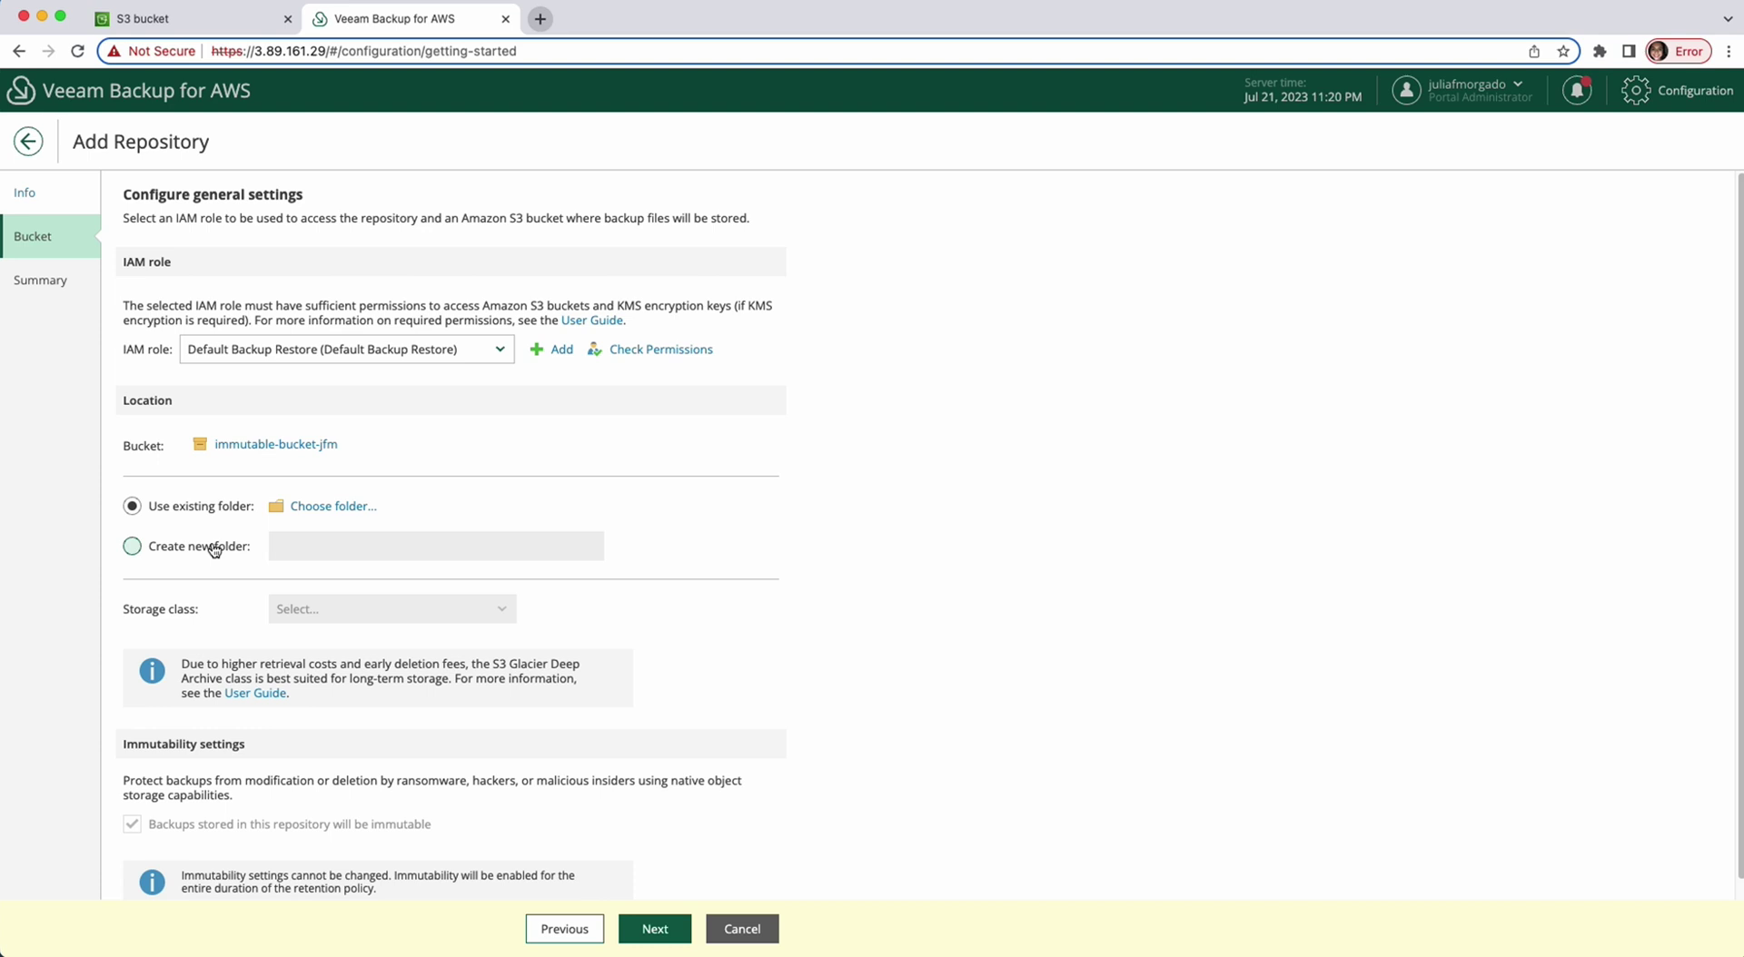
pyautogui.click(195, 552)
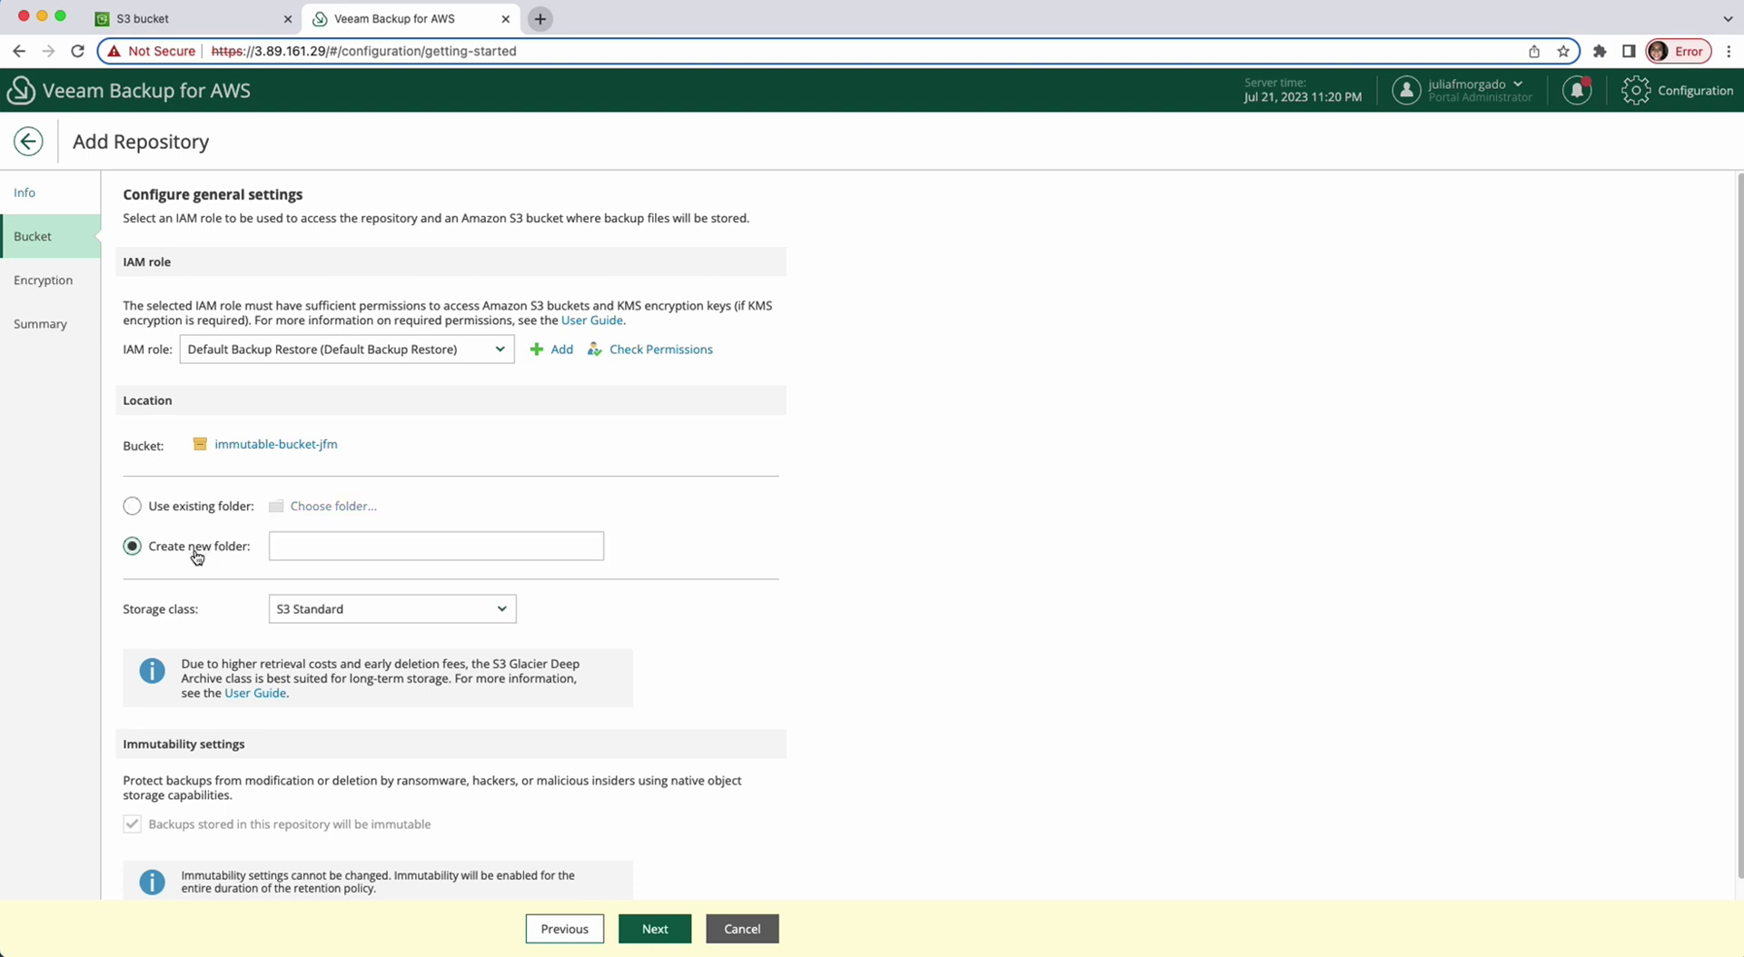
pyautogui.click(288, 549)
pyautogui.write('backup')
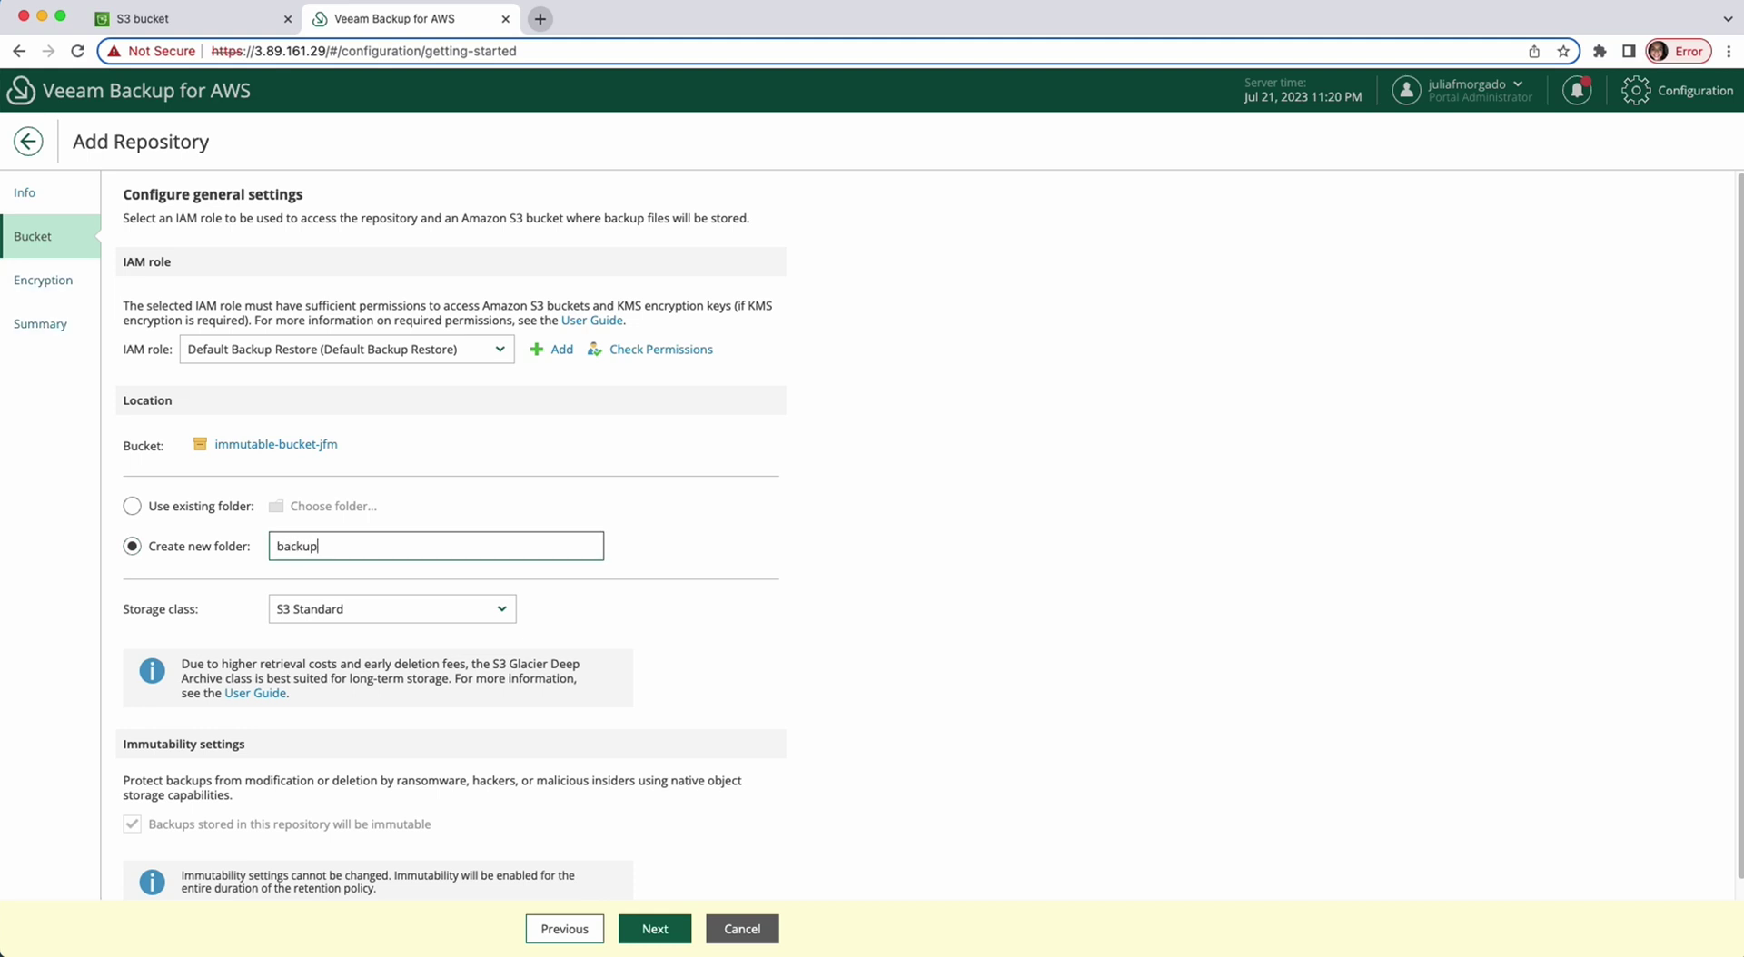
pyautogui.write('-1')
pyautogui.click(288, 605)
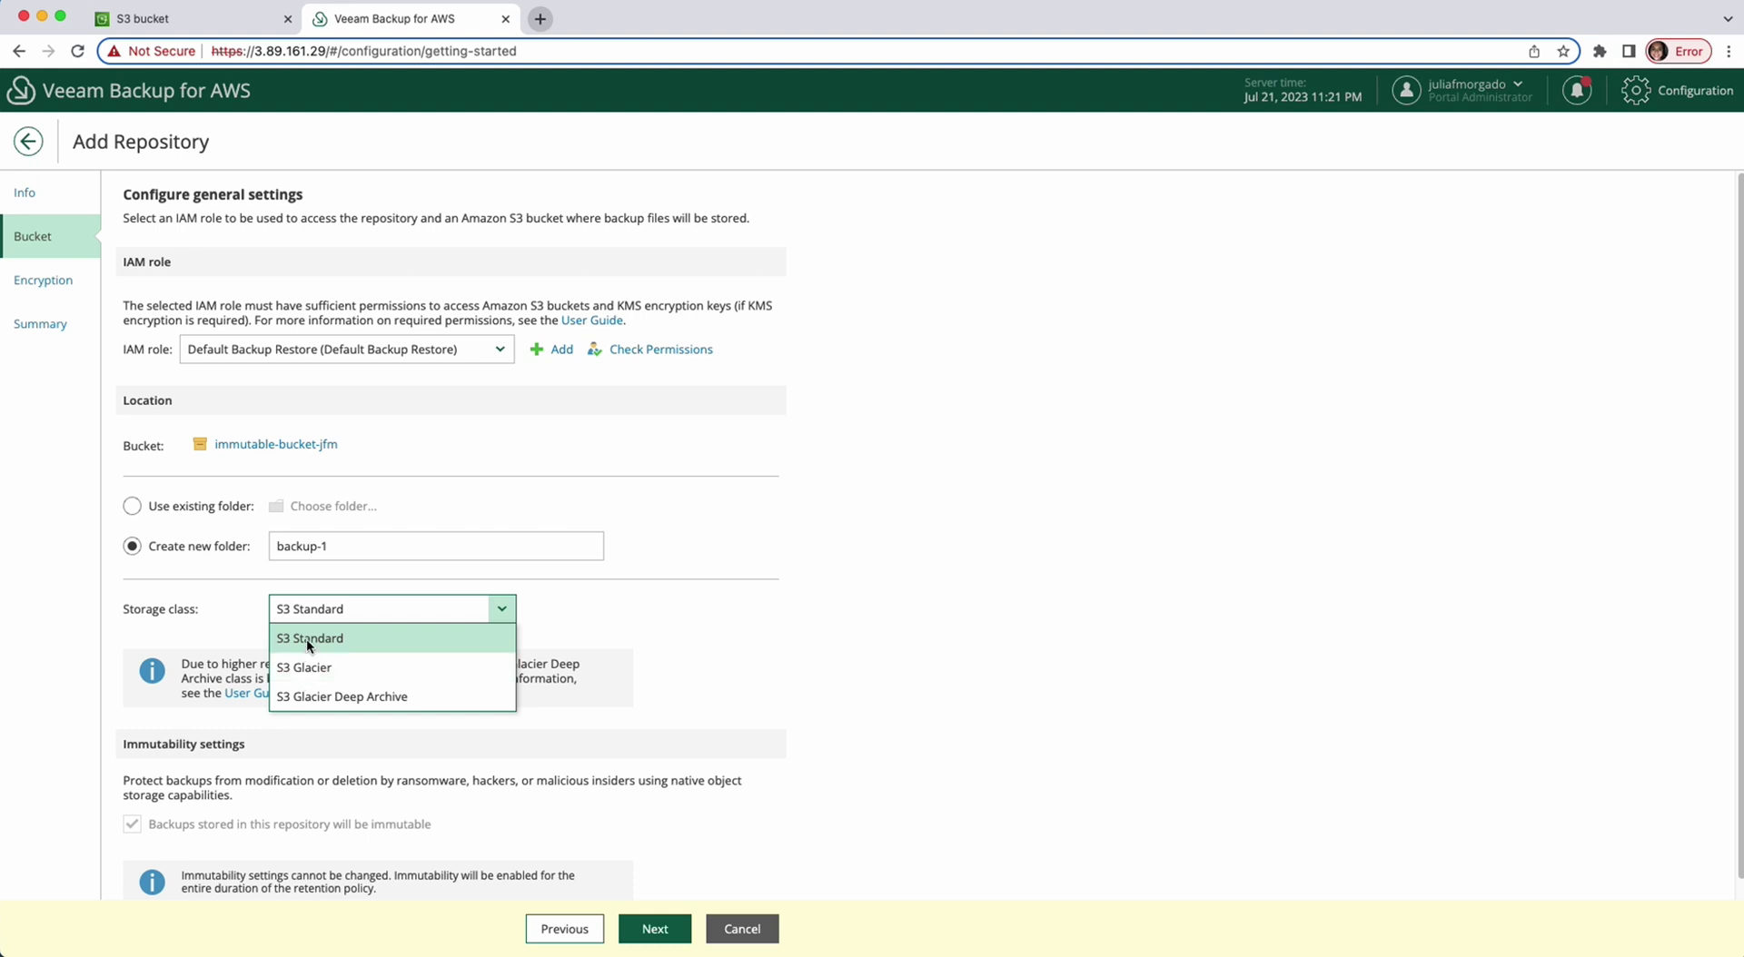
pyautogui.click(309, 640)
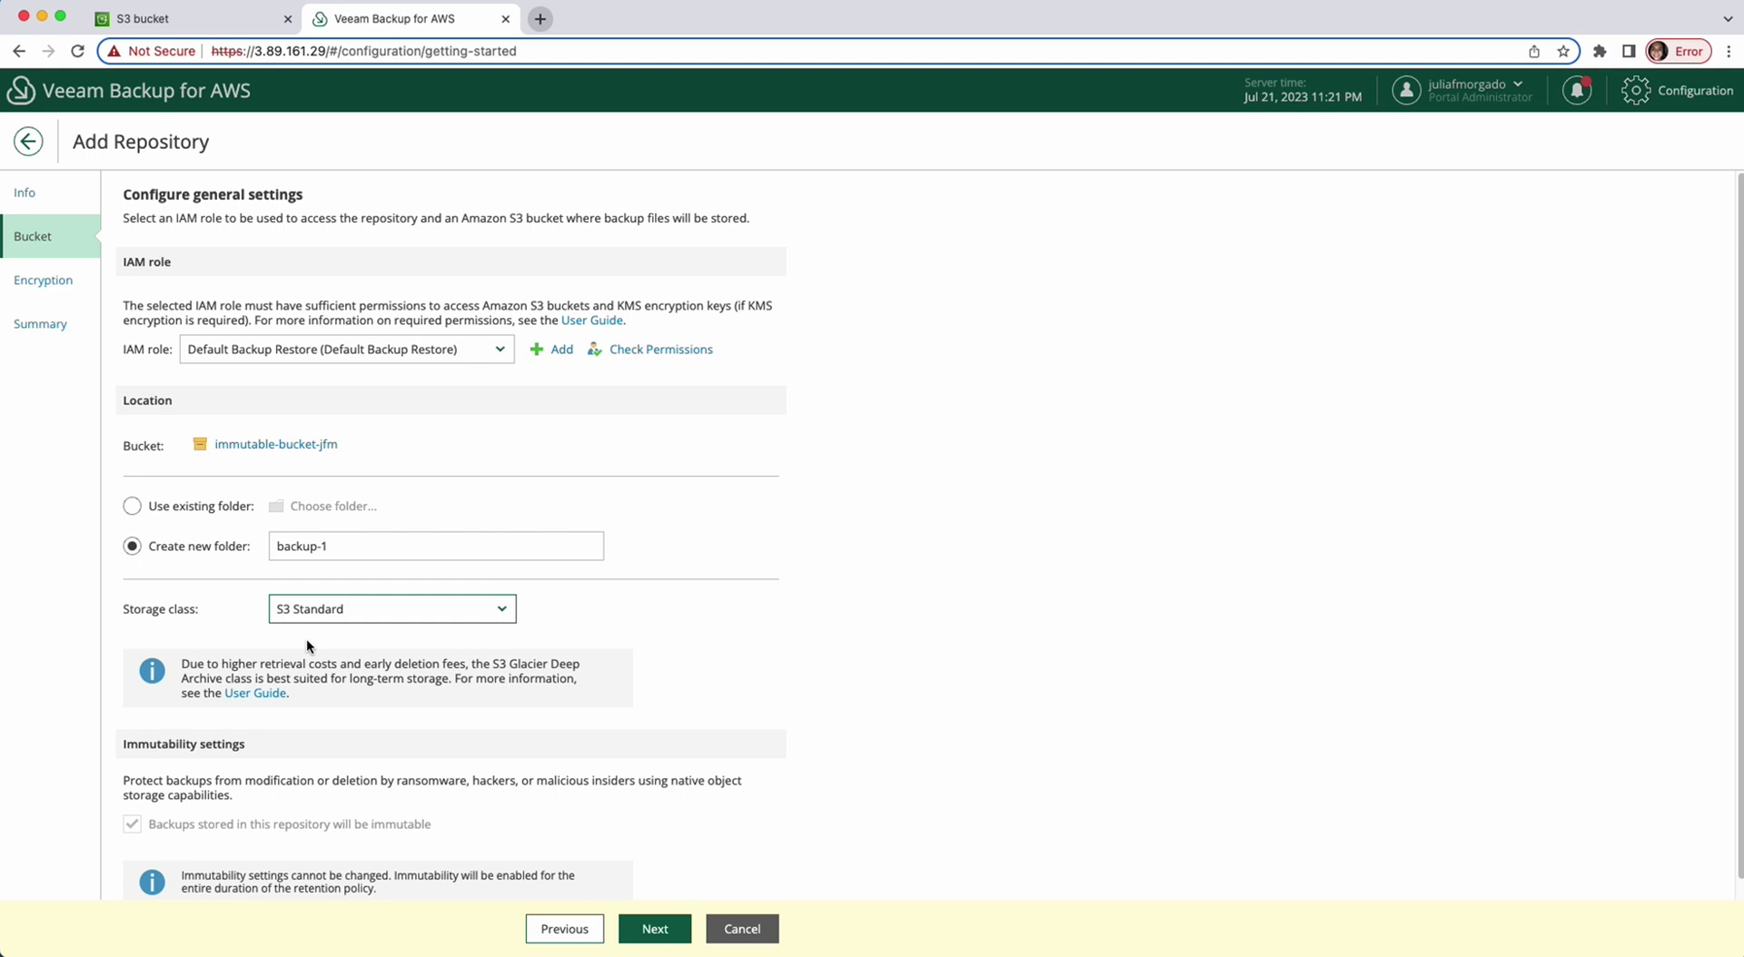
pyautogui.scroll(-1, 307, 643)
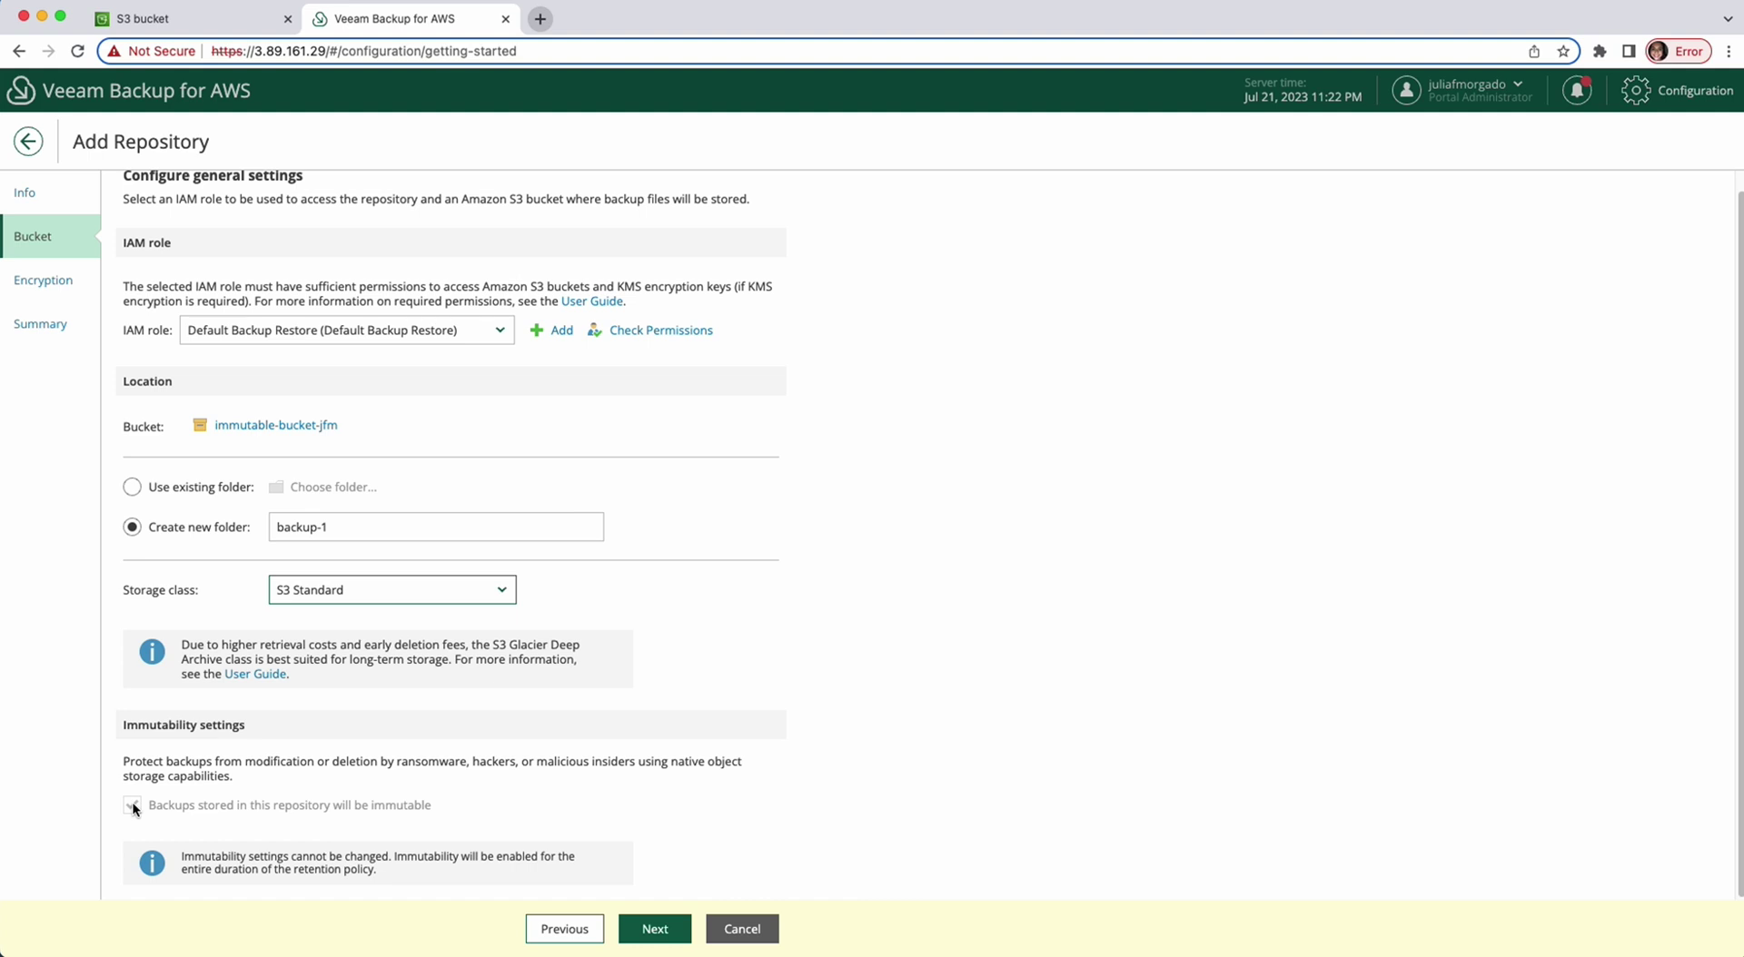
# In the S3 new-bucket form, enable Object Lock and acknowledge the permanent-lock warning
pyautogui.click(198, 30)
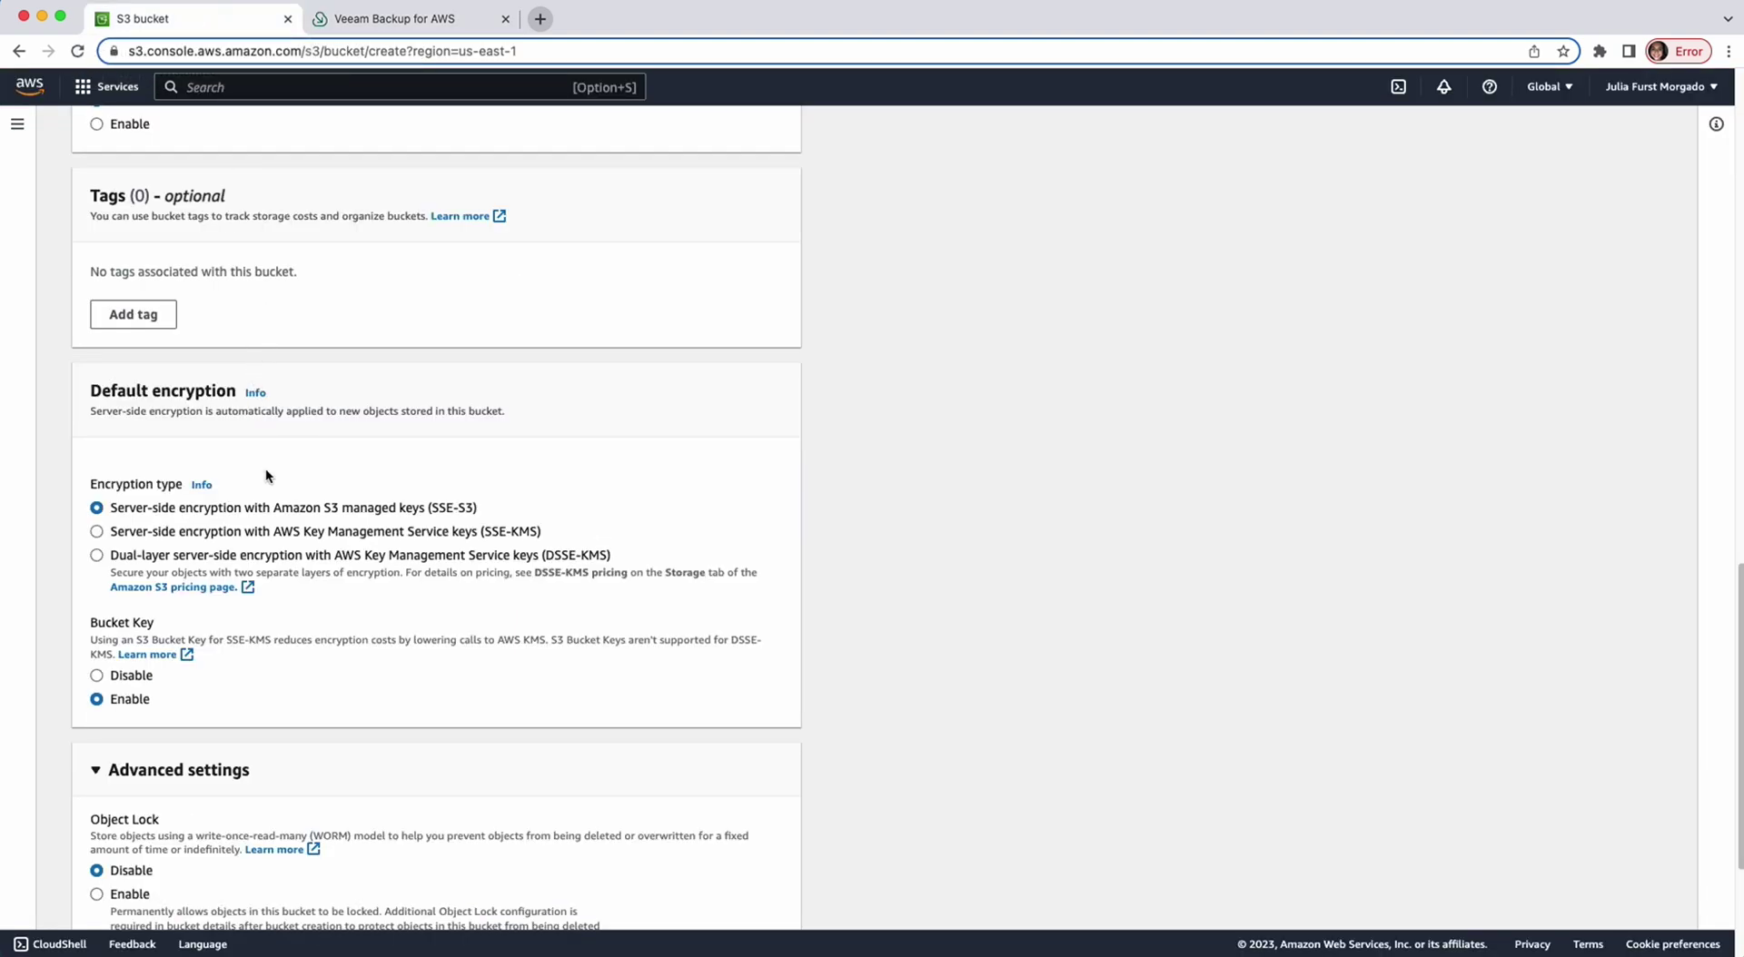
pyautogui.scroll(5, 265, 476)
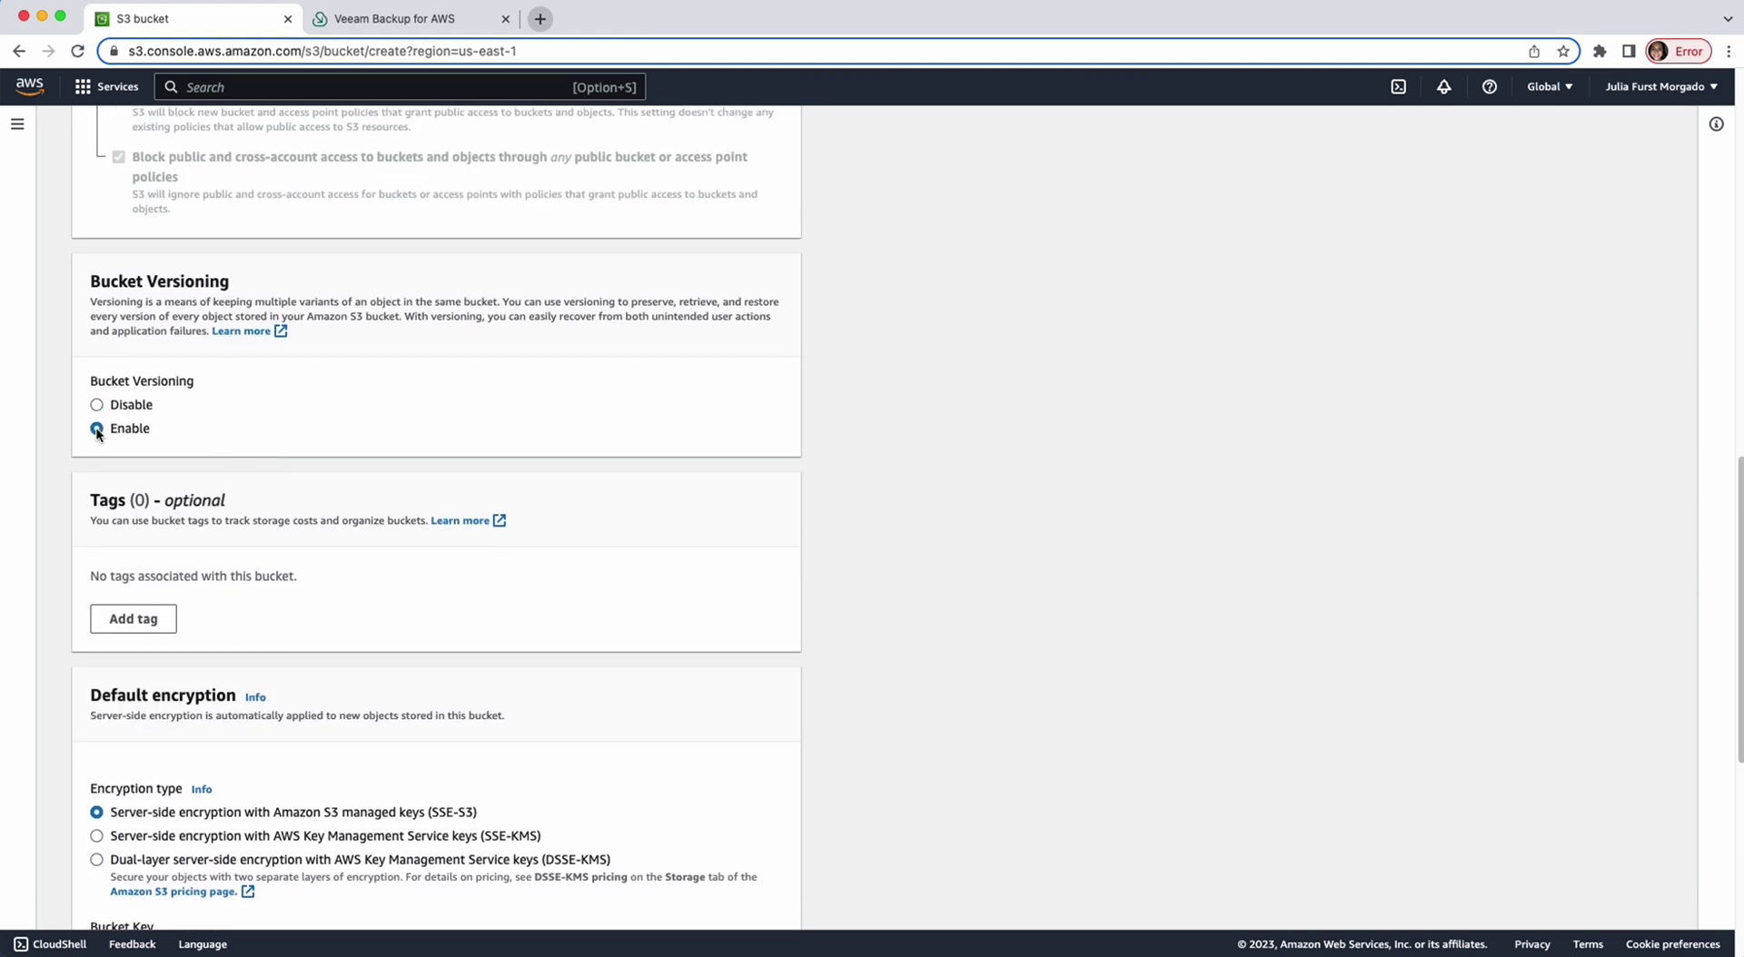
pyautogui.scroll(-9, 96, 427)
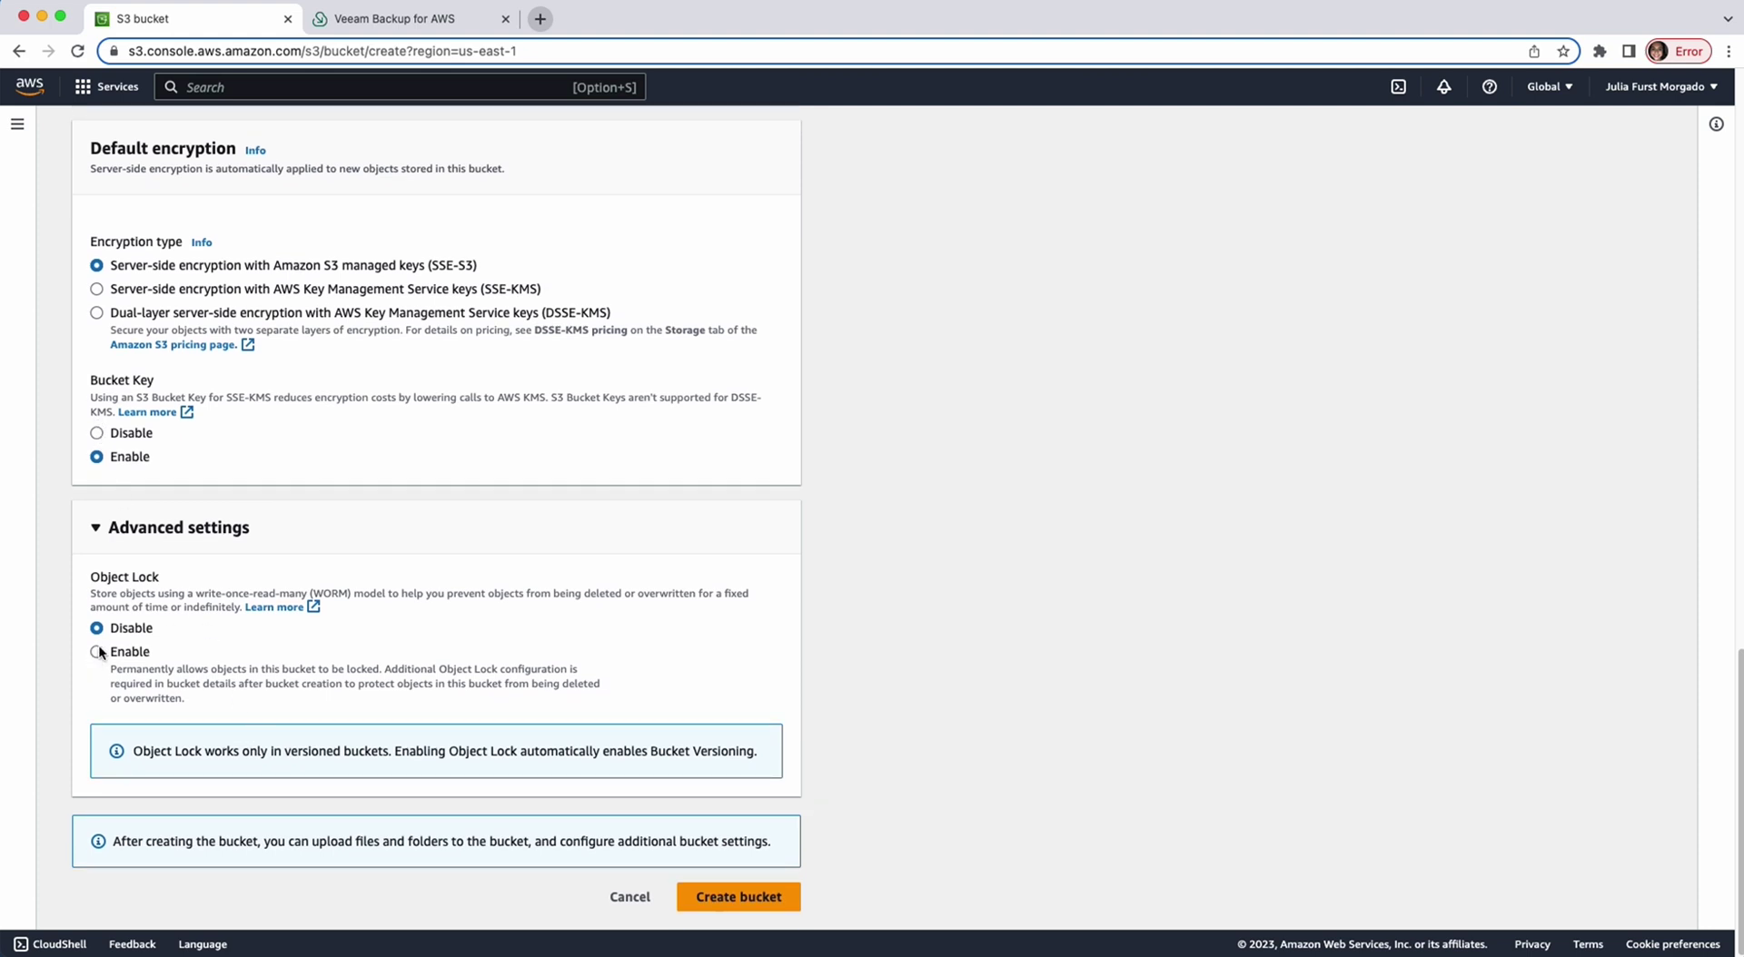
pyautogui.click(97, 651)
pyautogui.scroll(-5, 100, 651)
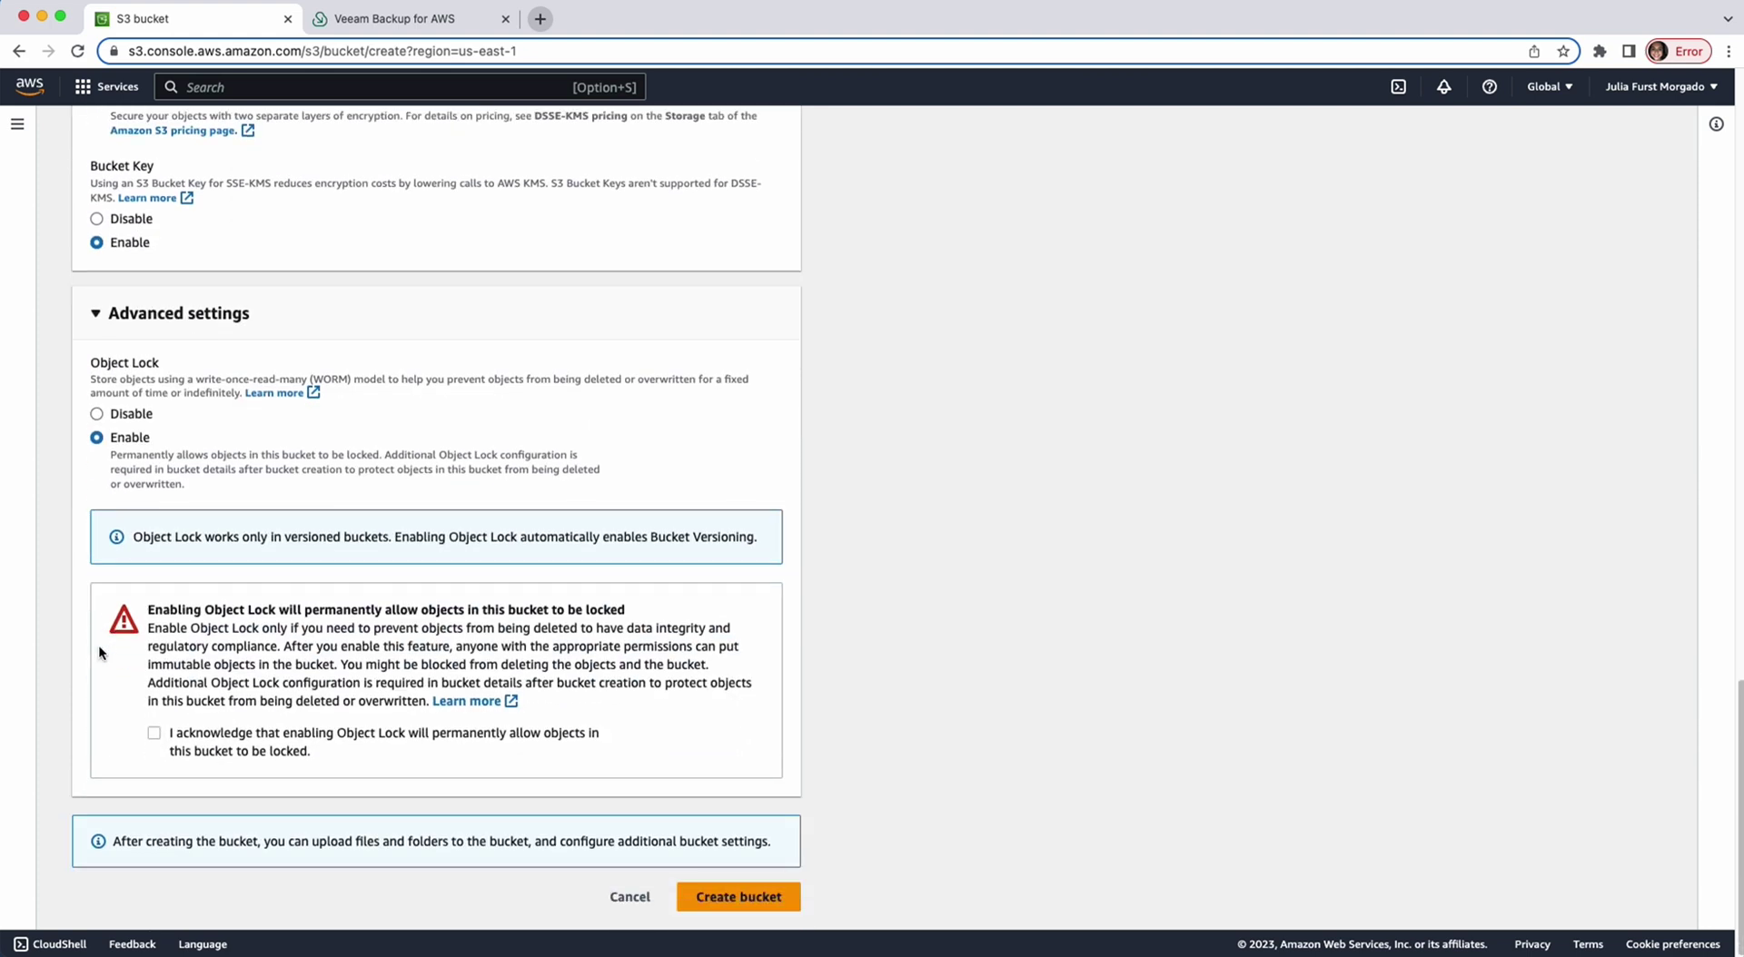
pyautogui.click(154, 733)
pyautogui.click(393, 18)
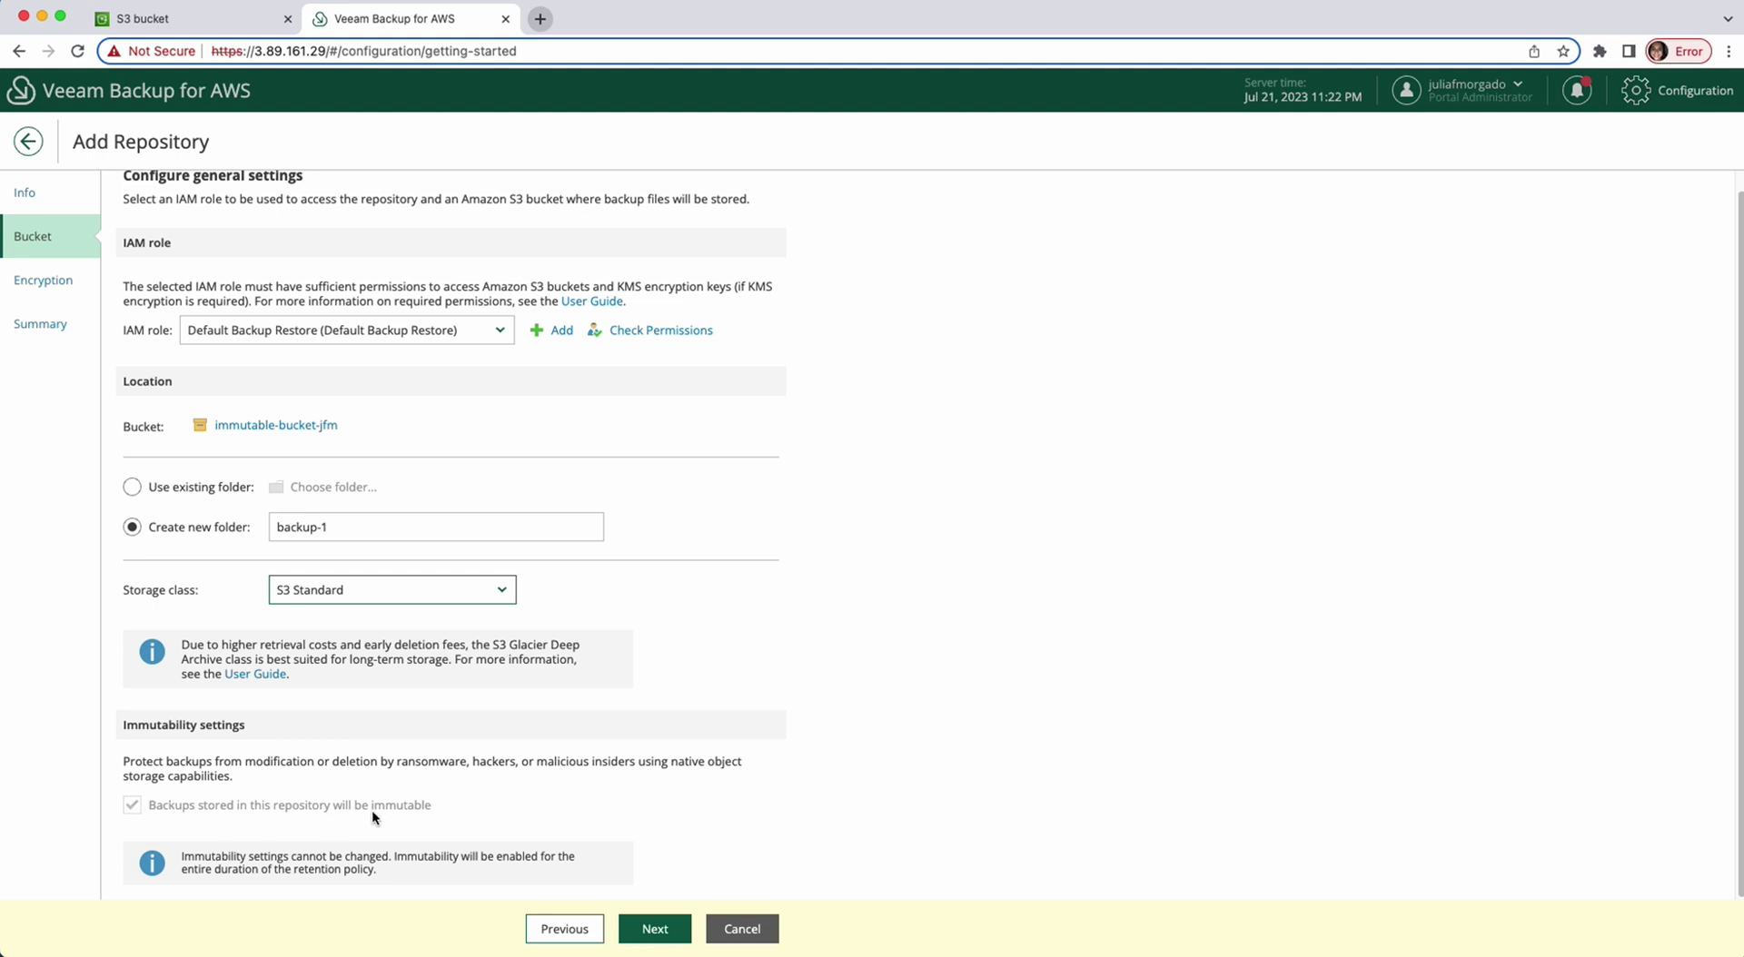
# Advance past the bucket and encryption steps, leaving encryption disabled, to the summary
pyautogui.click(654, 934)
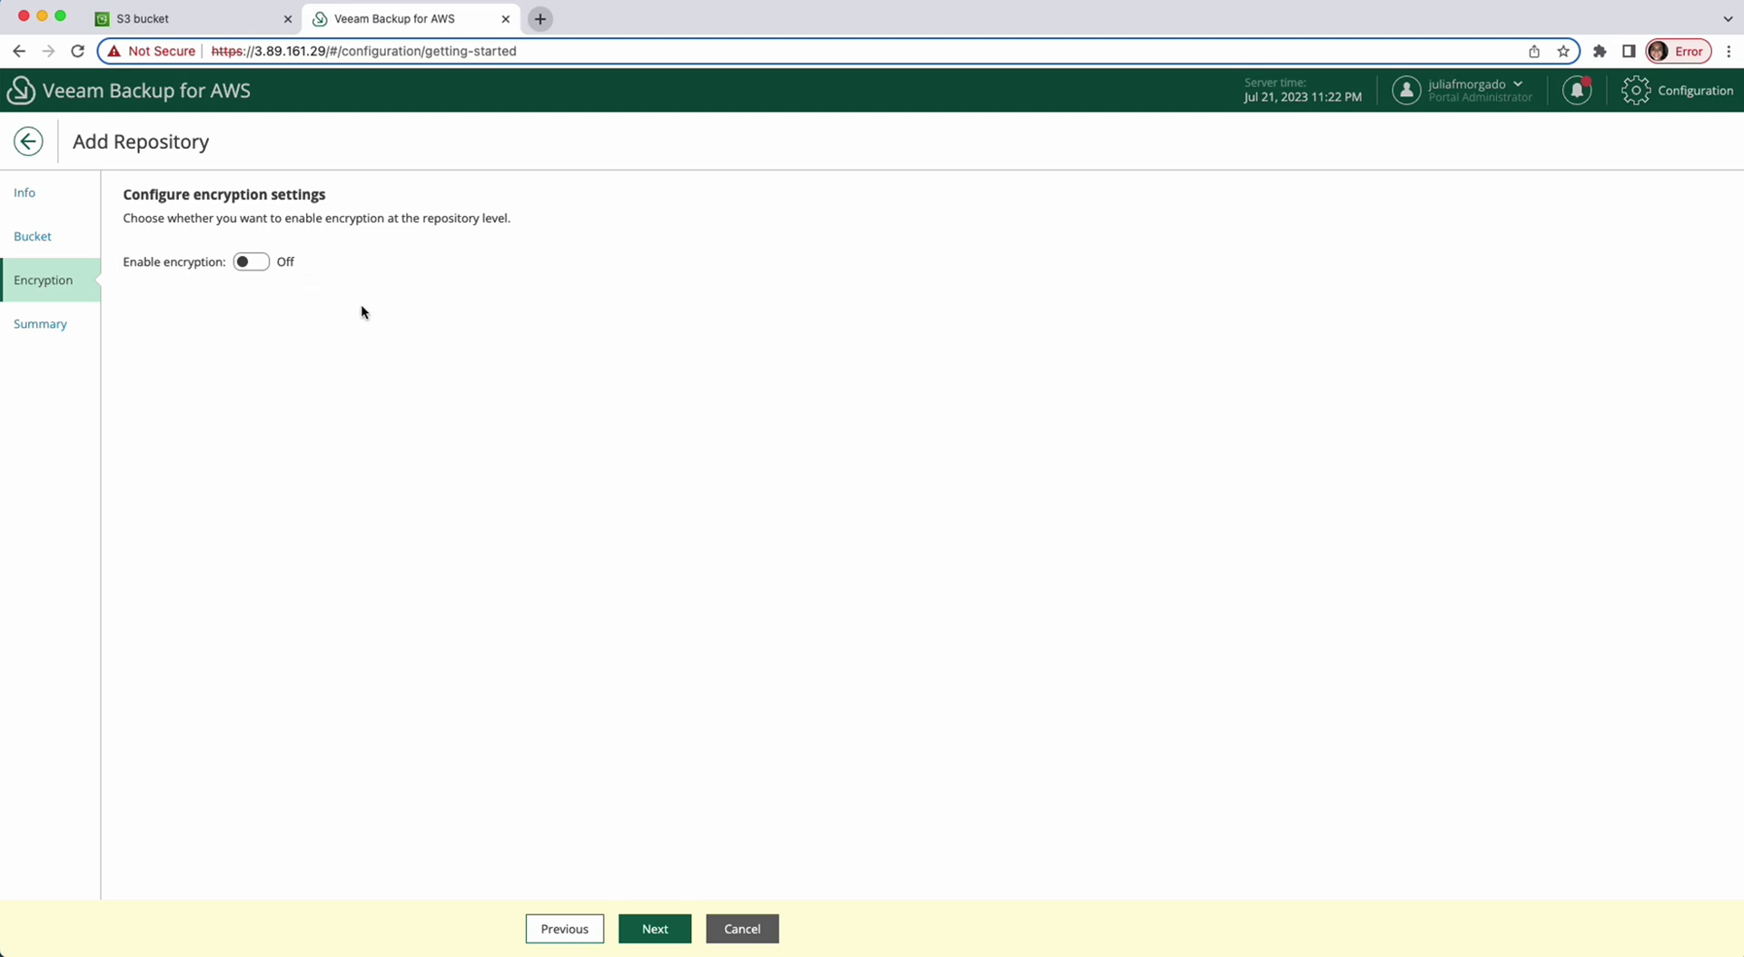
pyautogui.click(661, 940)
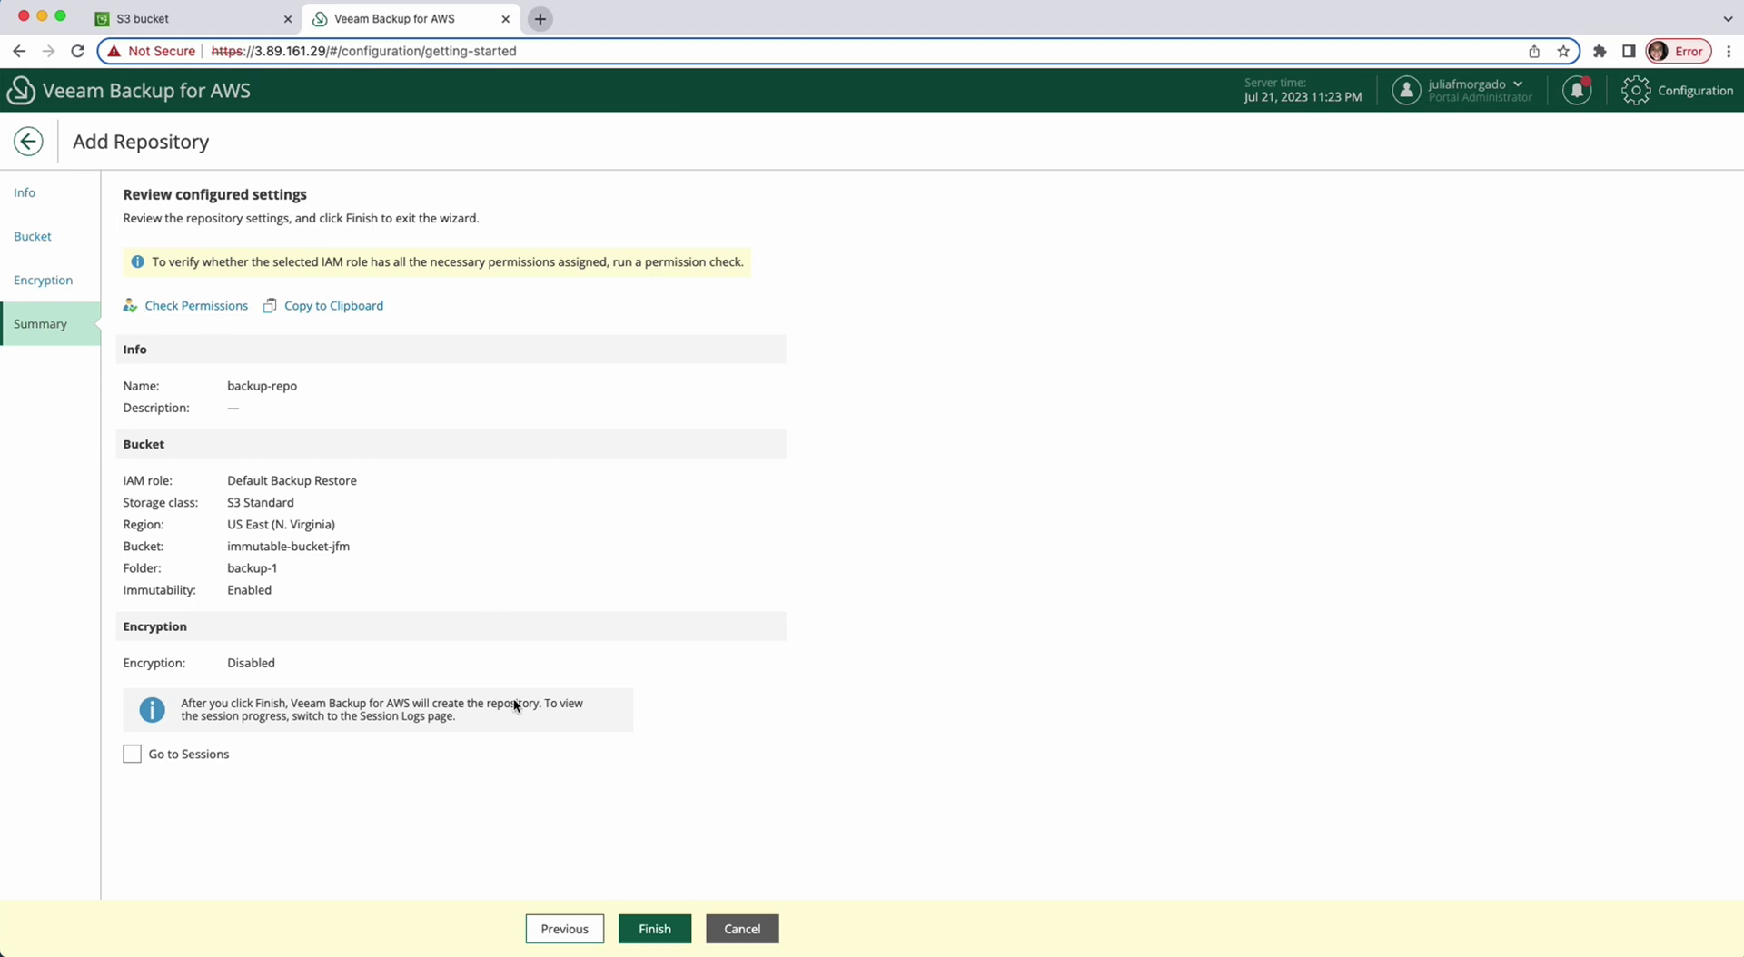
pyautogui.click(655, 929)
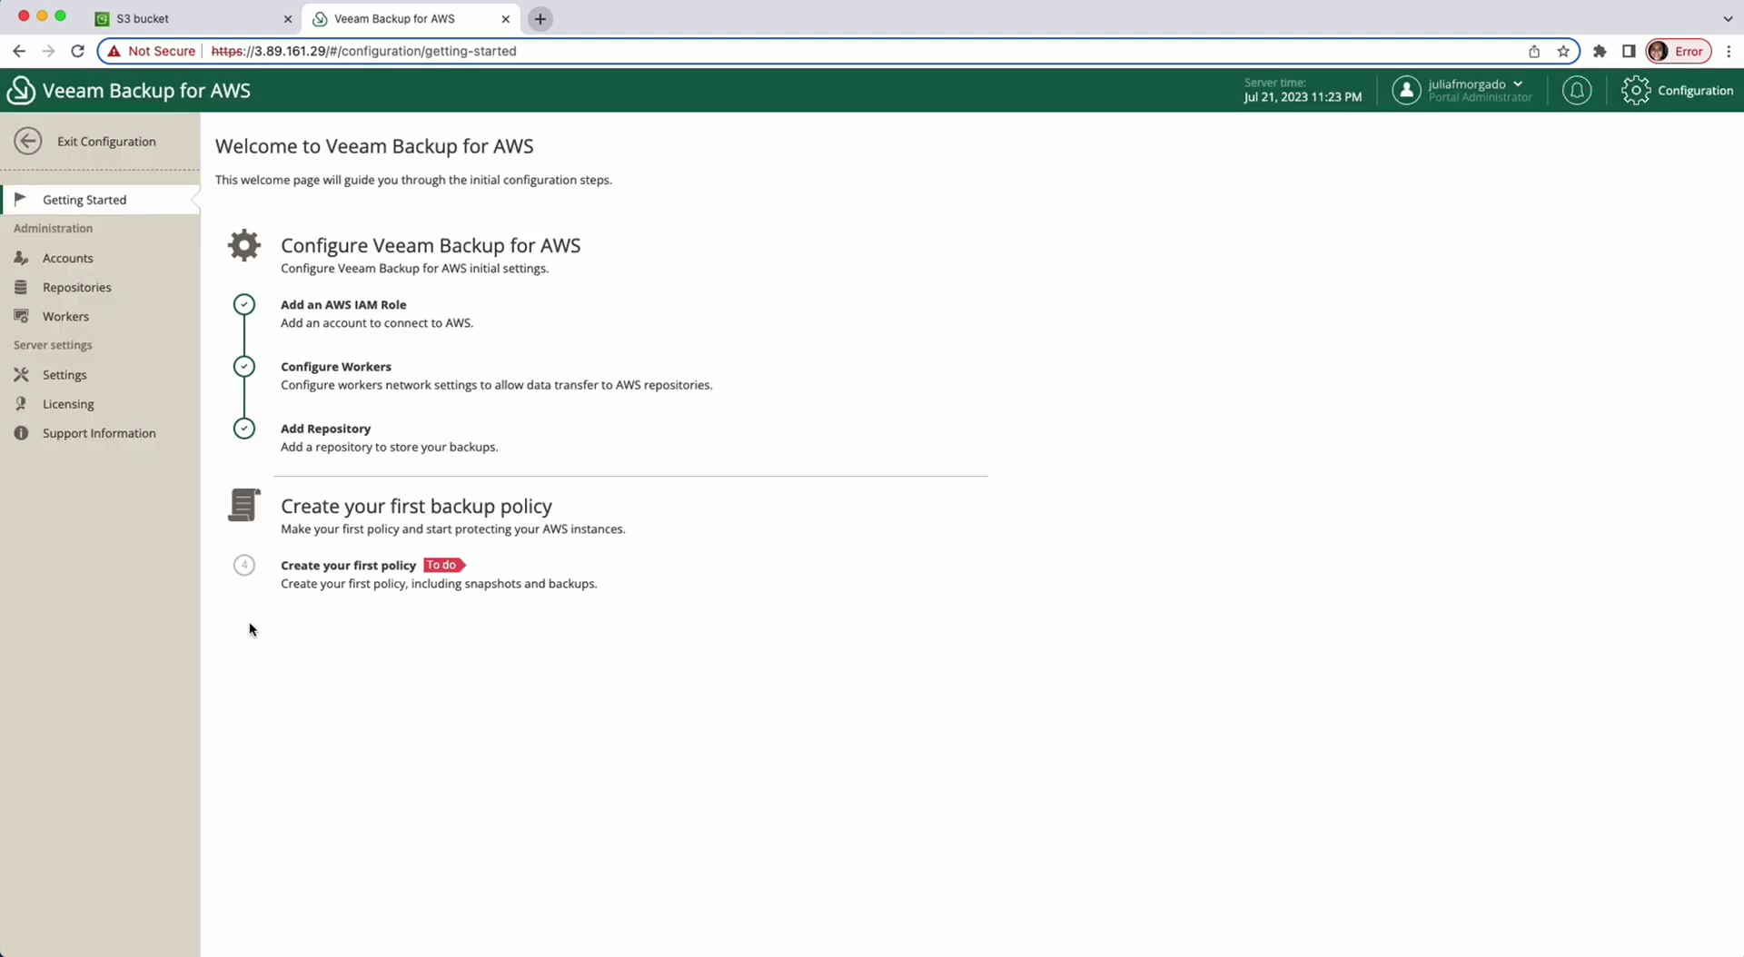